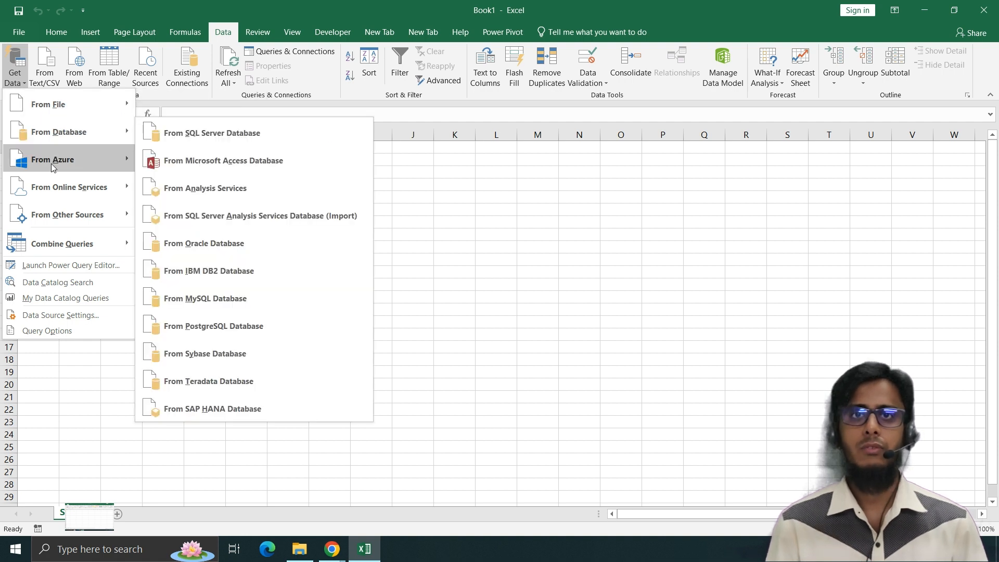
Import data from the Power Query folder inside the Desktop's Data folder
{"action": "mouse_move", "coordinate": [79, 191]}
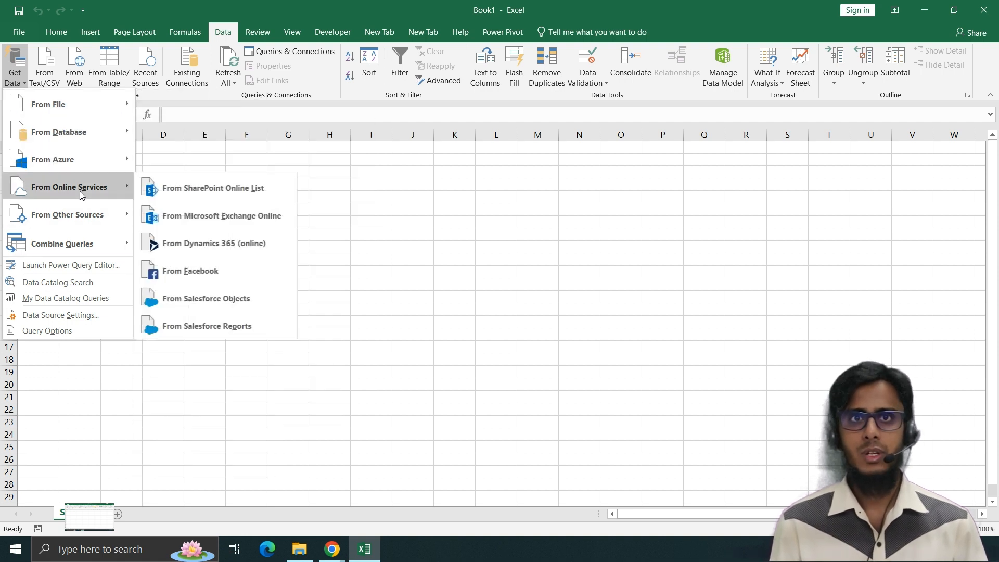
{"action": "mouse_move", "coordinate": [82, 108]}
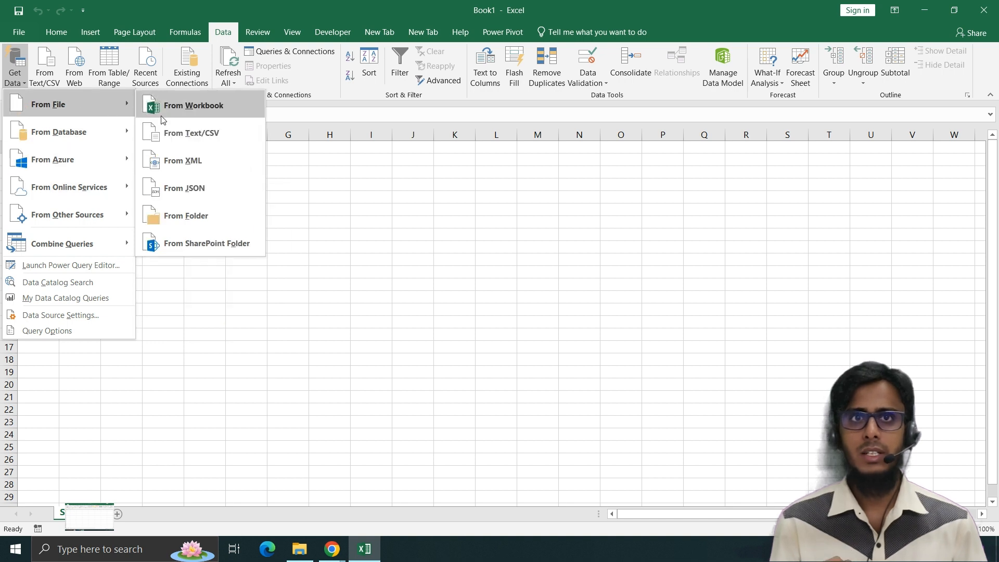
{"action": "left_click", "coordinate": [189, 220]}
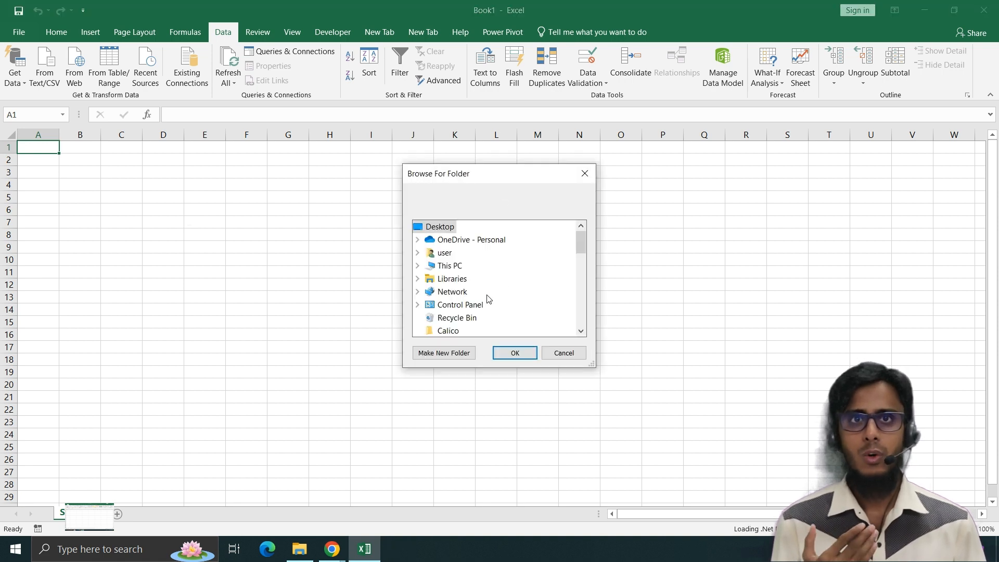
{"action": "scroll", "coordinate": [486, 296], "scroll_direction": "down", "scroll_amount": 2}
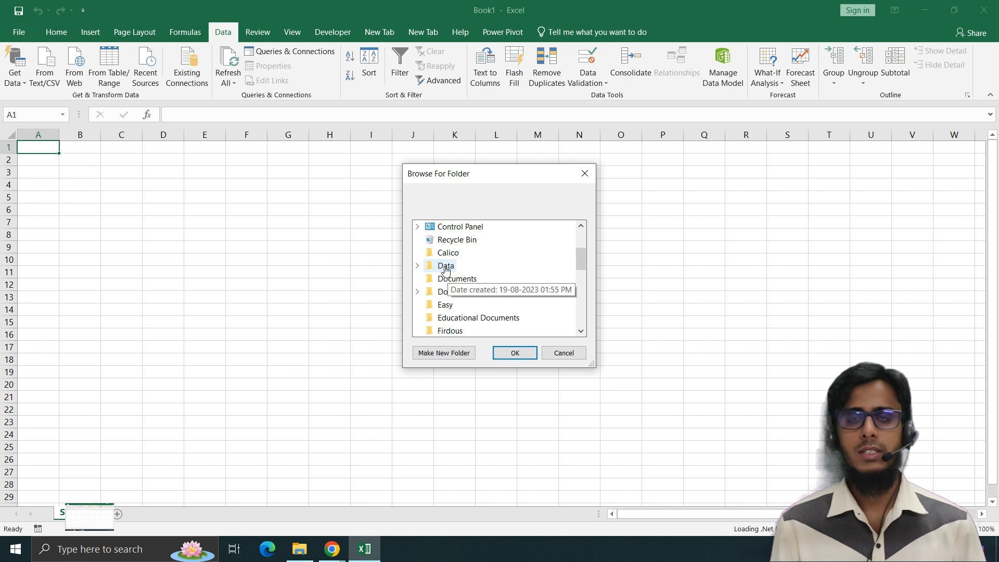
{"action": "left_click", "coordinate": [445, 267]}
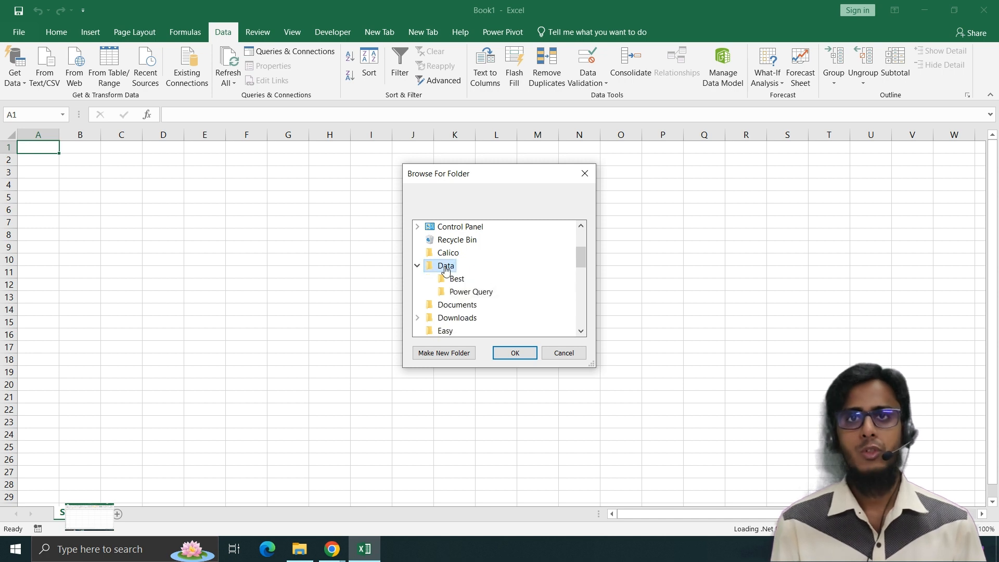
{"action": "left_click", "coordinate": [468, 292]}
{"action": "left_click", "coordinate": [515, 353]}
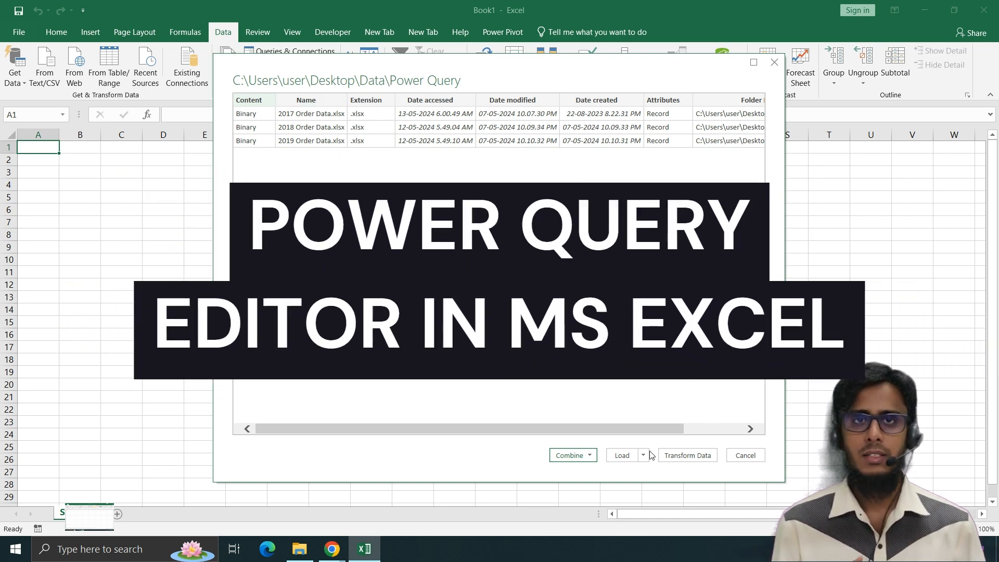
{"action": "left_click", "coordinate": [590, 456]}
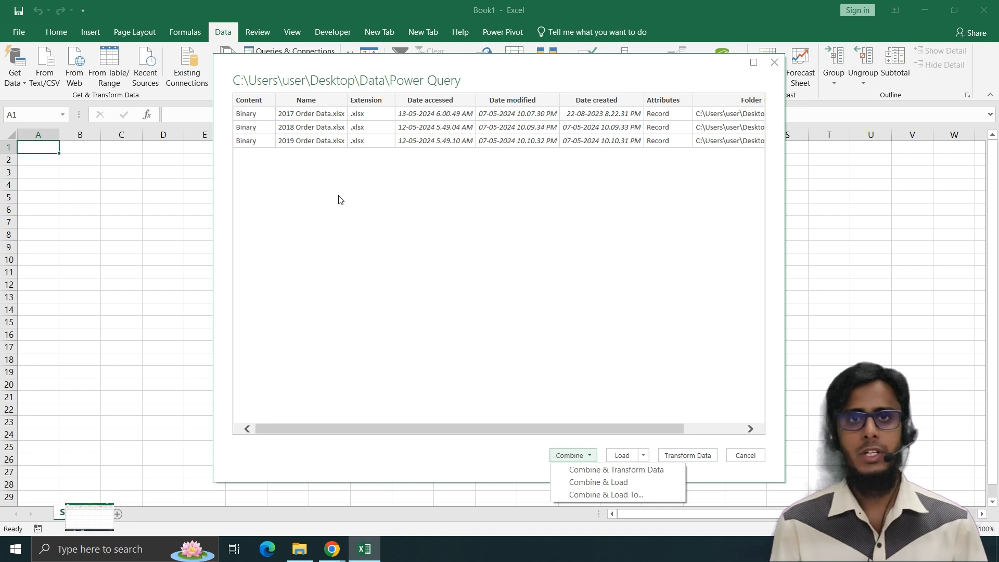
{"action": "left_click", "coordinate": [618, 236]}
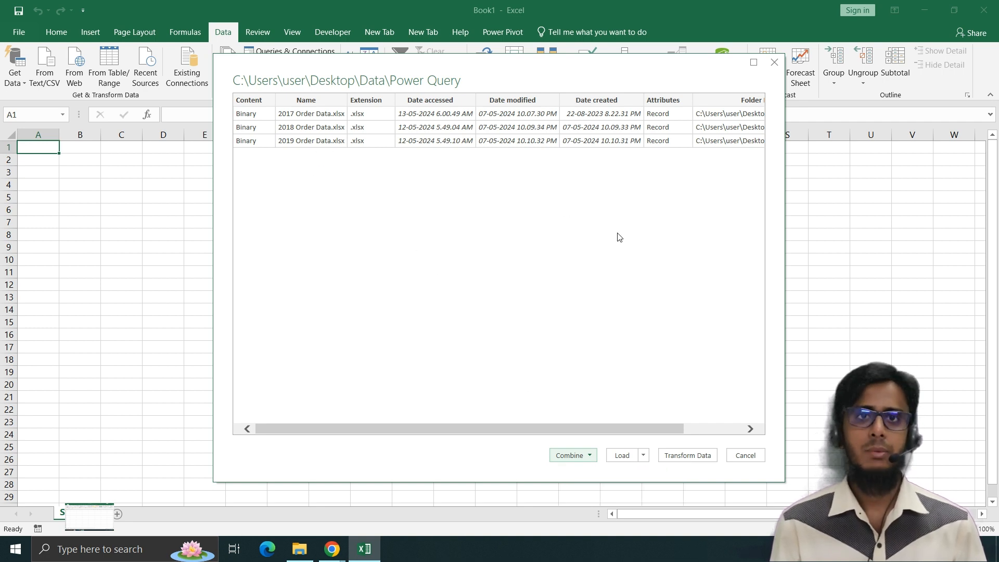
{"action": "left_click", "coordinate": [644, 456]}
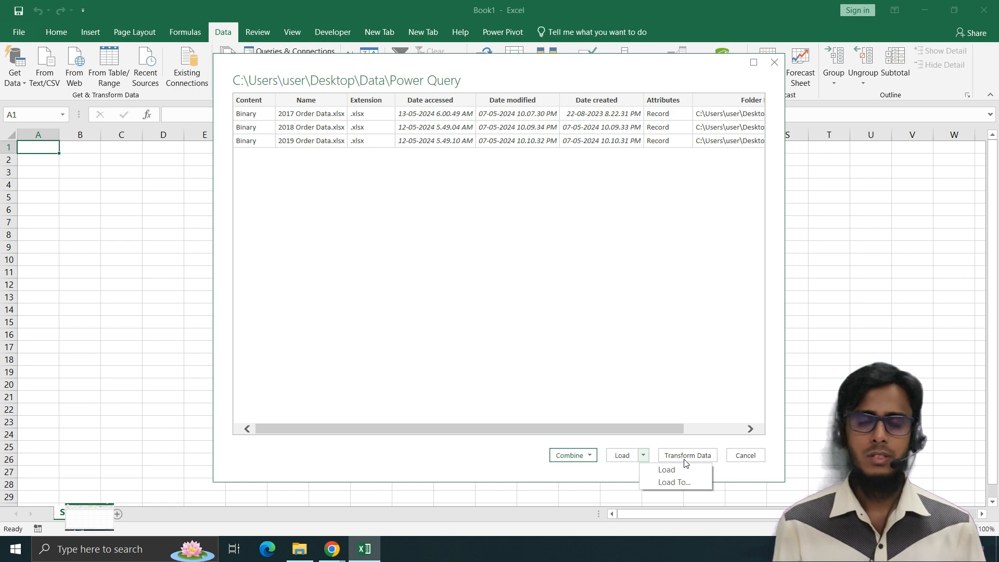
Combine and transform the data of the three order workbooks in the folder
{"action": "left_click", "coordinate": [593, 456]}
{"action": "left_click", "coordinate": [593, 456]}
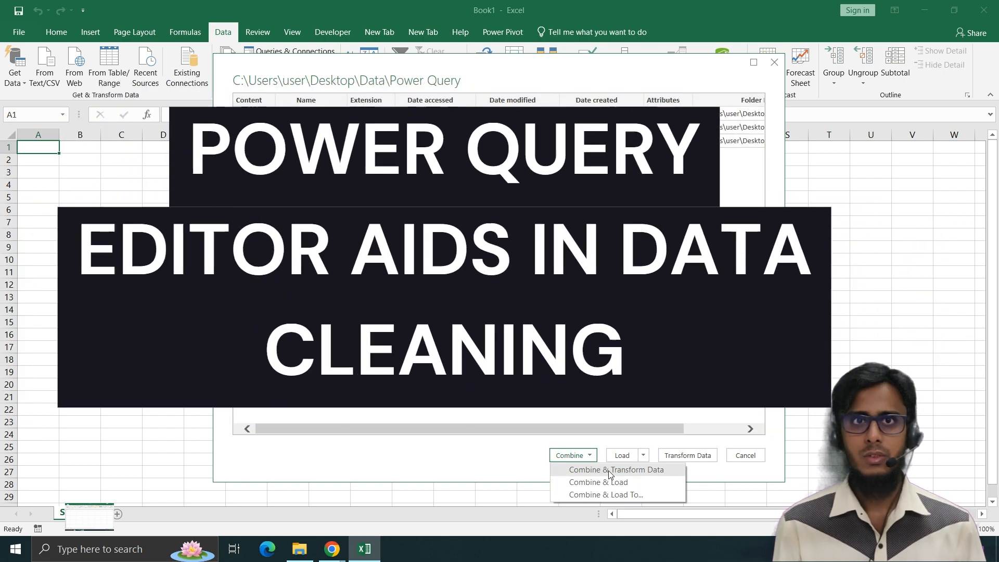
{"action": "left_click", "coordinate": [607, 470]}
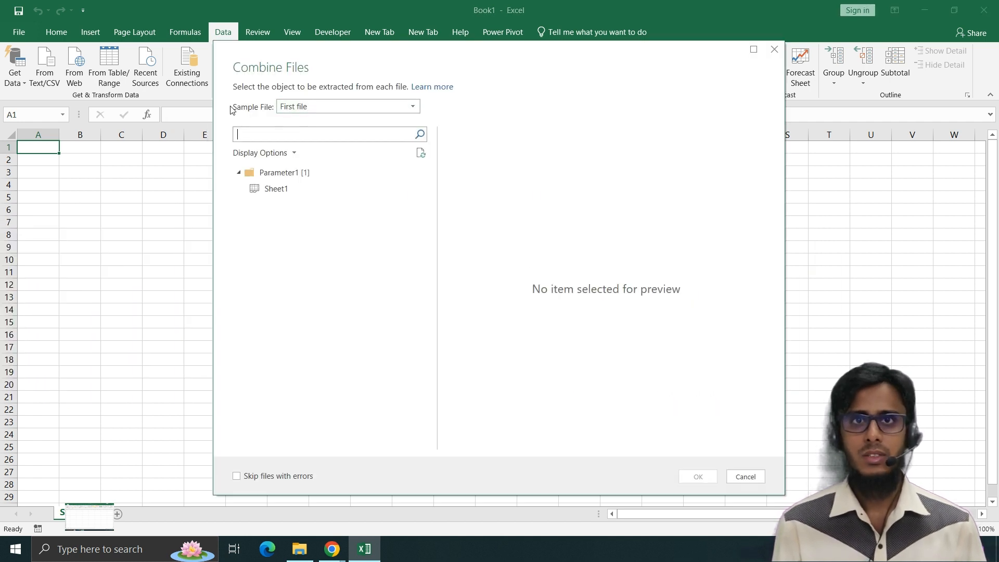
Combine the files from Sheet1 with the first file as sample, and dismiss the preview-age notice in the query editor
{"action": "left_click", "coordinate": [313, 107]}
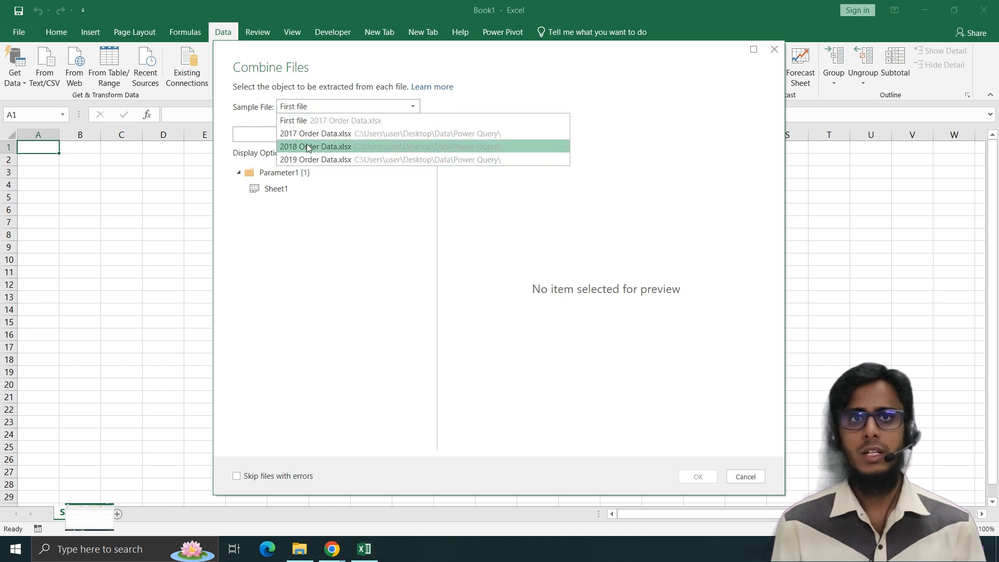
{"action": "left_click", "coordinate": [294, 121]}
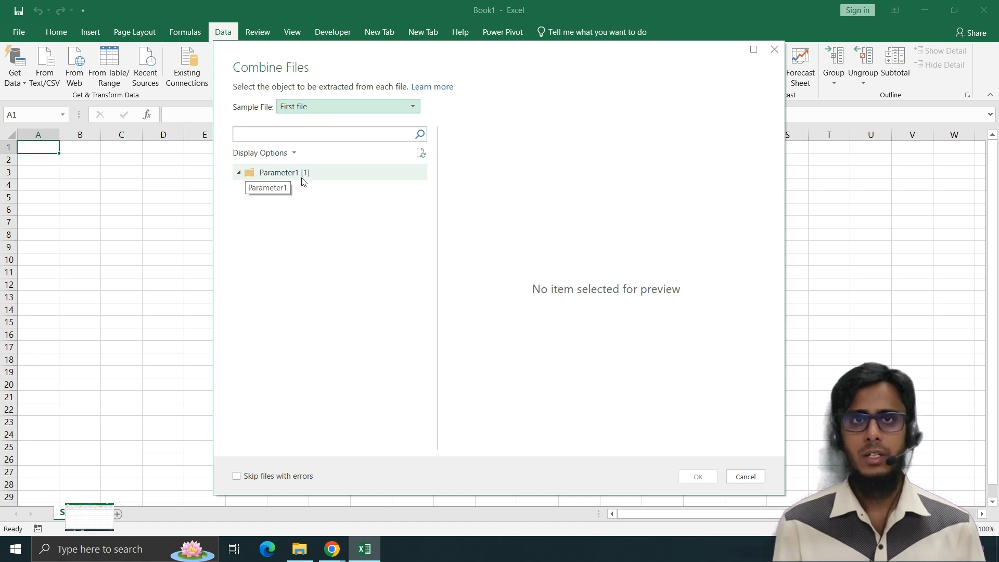
{"action": "left_click", "coordinate": [270, 191]}
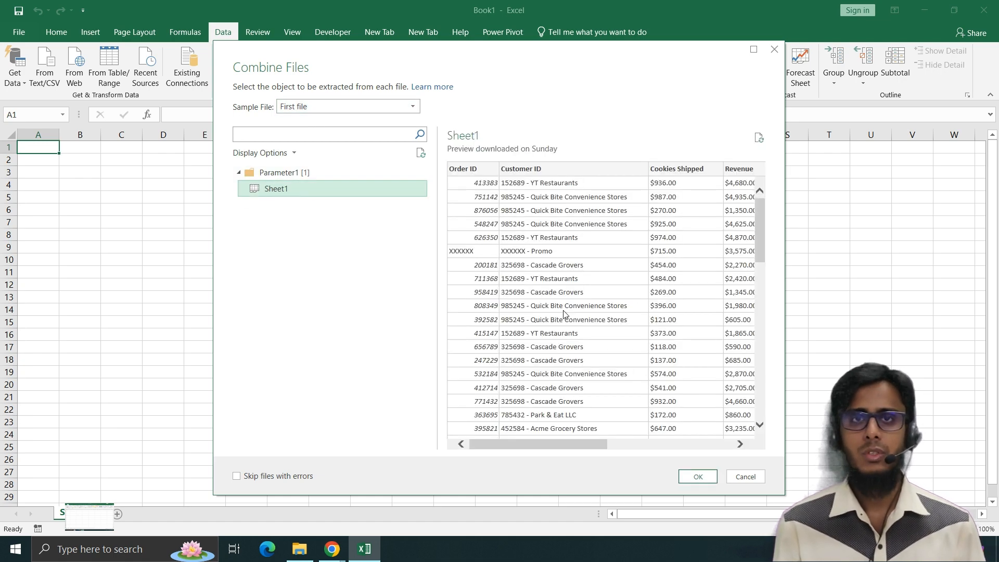
{"action": "scroll", "coordinate": [563, 312], "scroll_direction": "right", "scroll_amount": 5}
{"action": "scroll", "coordinate": [572, 328], "scroll_direction": "left", "scroll_amount": 5}
{"action": "left_click", "coordinate": [697, 477]}
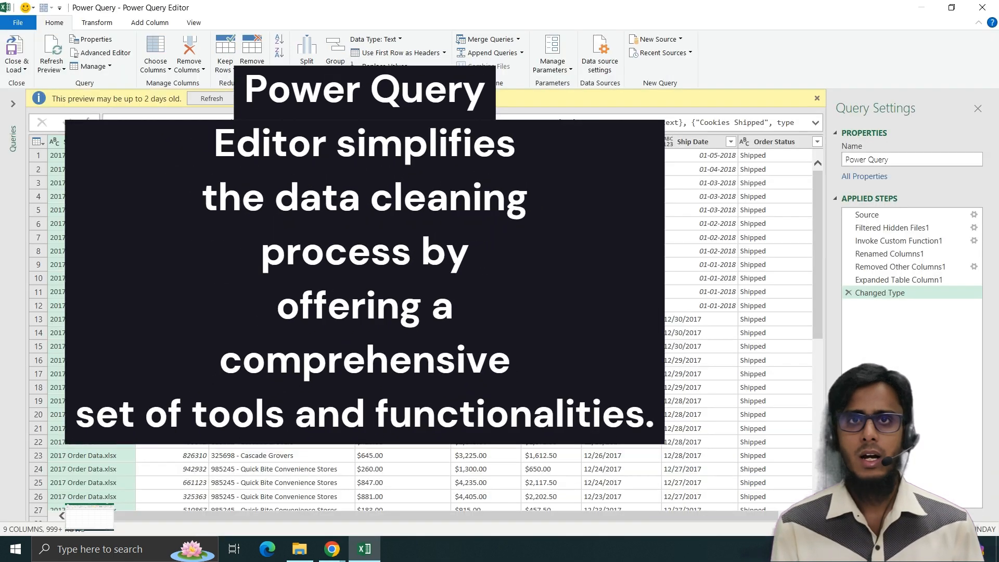
{"action": "left_click", "coordinate": [816, 99]}
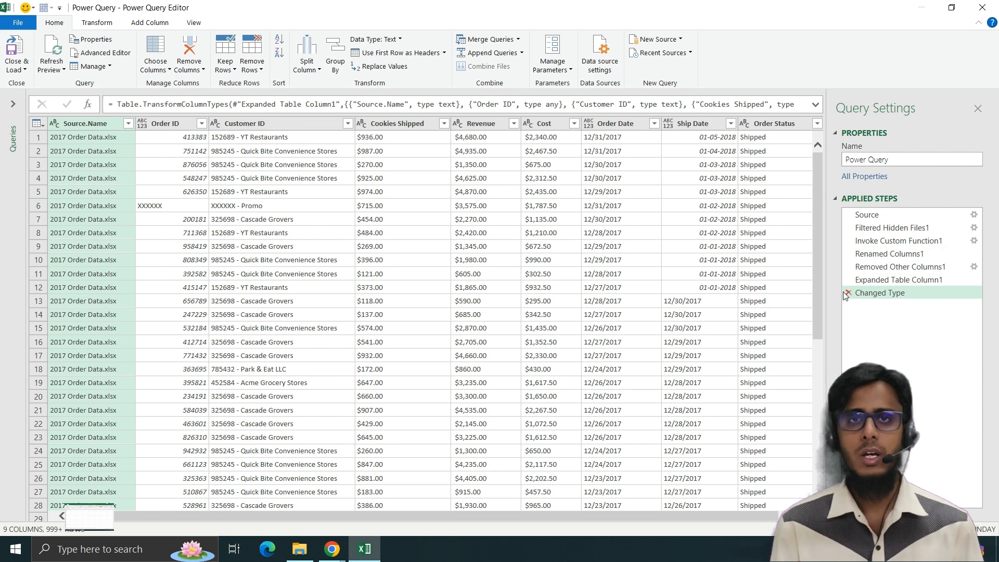
{"action": "left_click", "coordinate": [13, 104]}
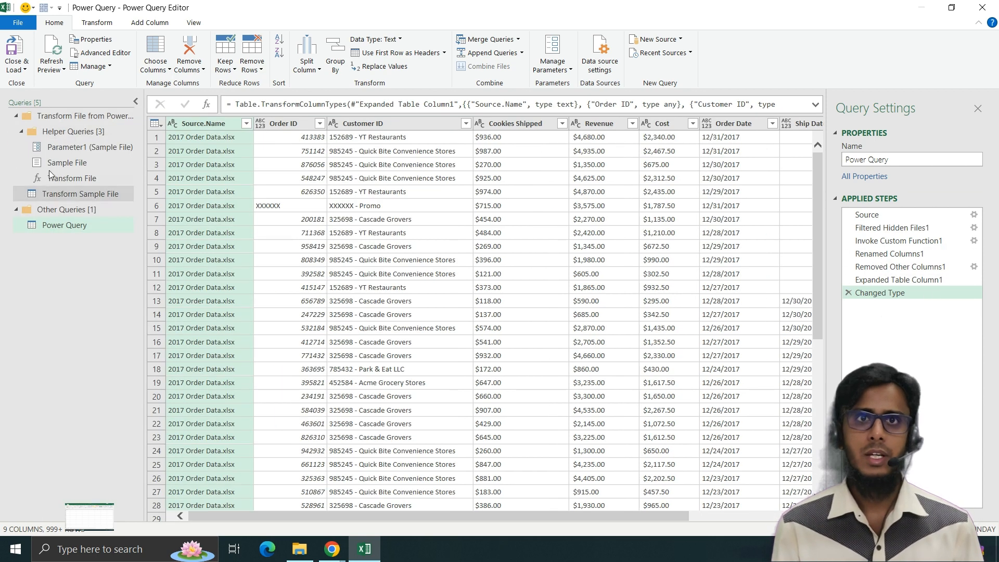
{"action": "left_click", "coordinate": [135, 102]}
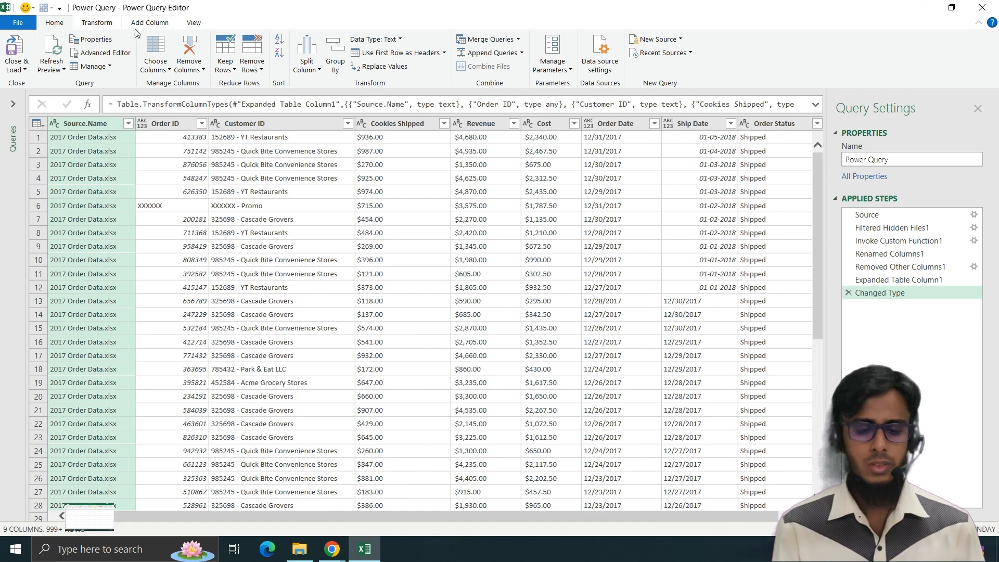
{"action": "left_click", "coordinate": [107, 21]}
{"action": "left_click", "coordinate": [154, 21]}
{"action": "left_click", "coordinate": [202, 21]}
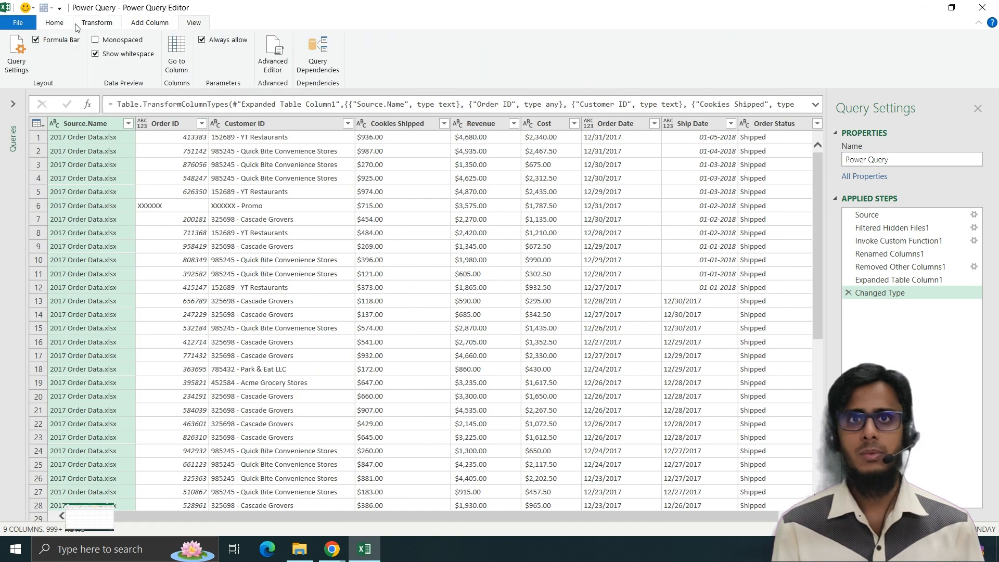
{"action": "left_click", "coordinate": [61, 23]}
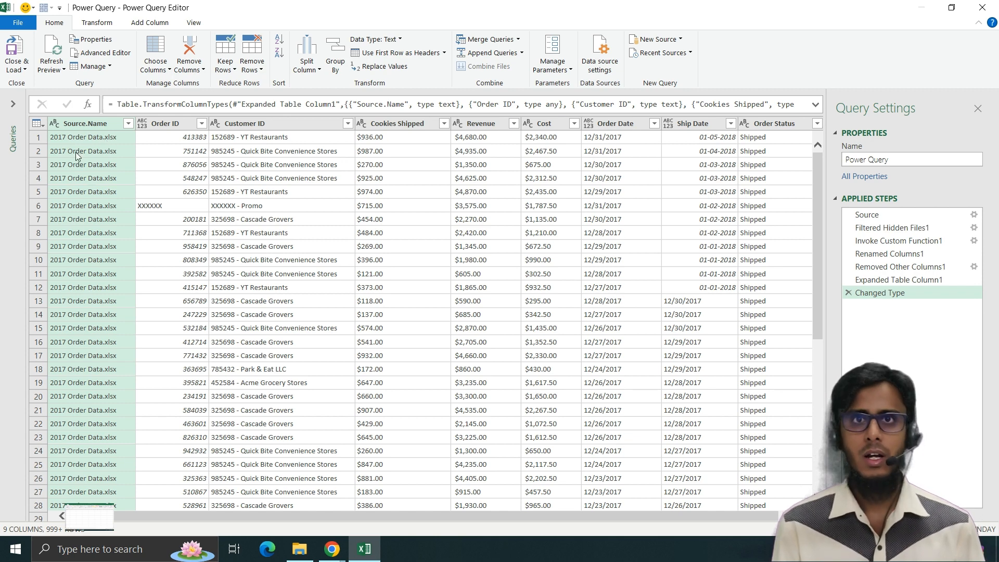
Remove the Source.Name column from the combined query
{"action": "right_click", "coordinate": [78, 125]}
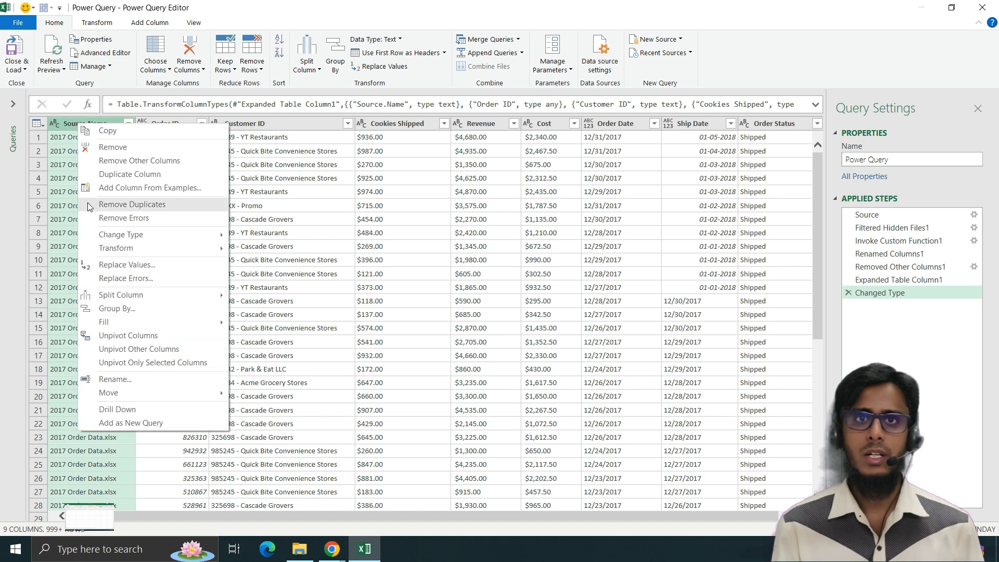
{"action": "left_click", "coordinate": [107, 149]}
Filter the Order ID column to exclude the XXXXXX entries
{"action": "left_click", "coordinate": [78, 205]}
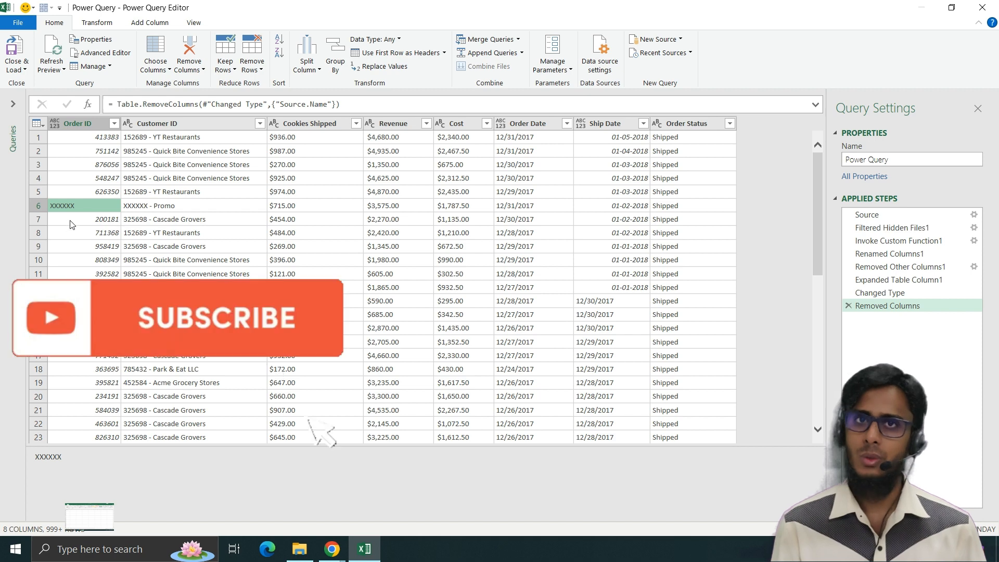
{"action": "left_click", "coordinate": [116, 128]}
{"action": "left_click", "coordinate": [114, 125]}
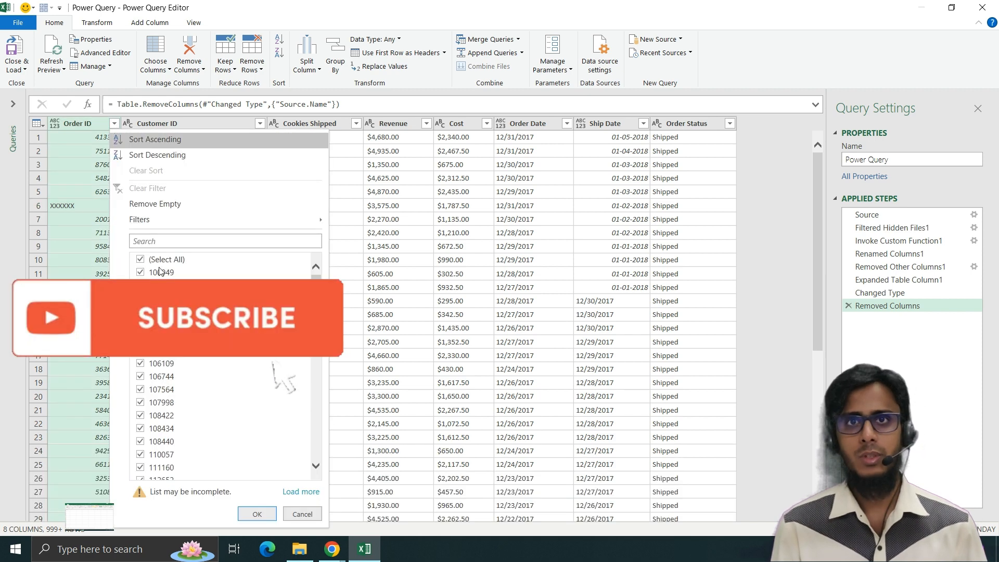
{"action": "left_click_drag", "start_coordinate": [316, 280], "coordinate": [315, 461]}
{"action": "left_click", "coordinate": [161, 473]}
{"action": "left_click", "coordinate": [257, 514]}
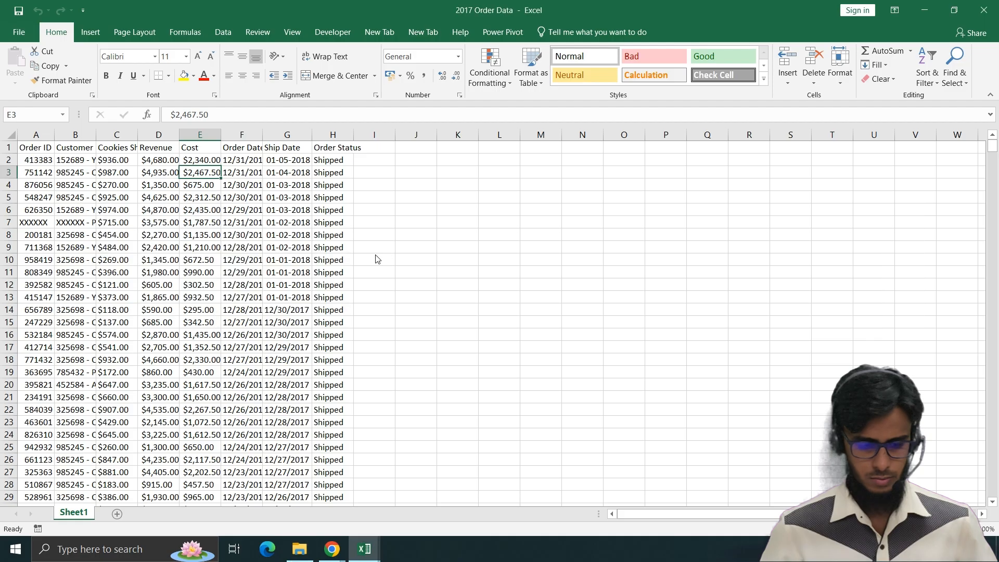
In the 2017 Order Data workbook, autofit the width of the Customer ID column to its contents
{"action": "key", "text": "alt+Tab"}
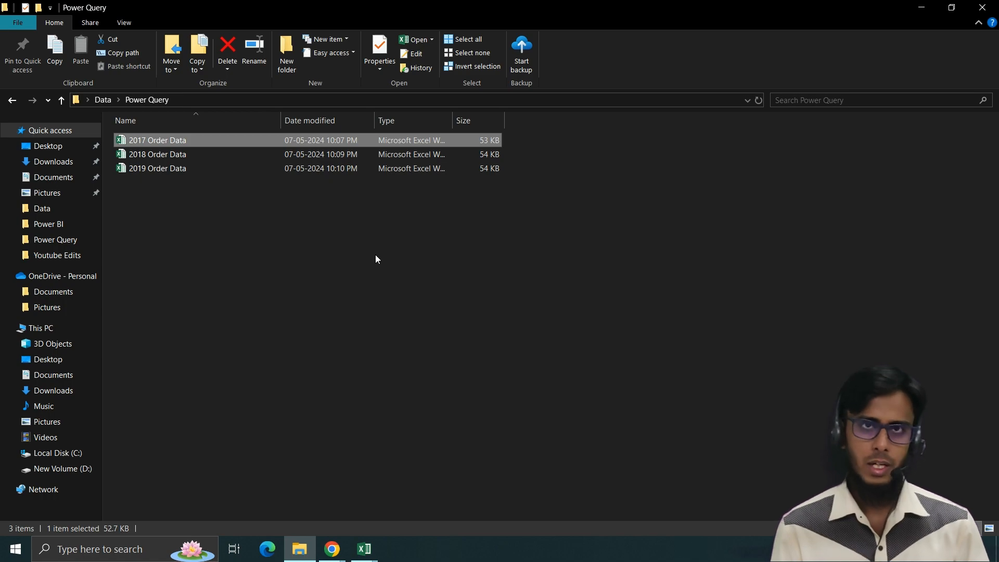
{"action": "key", "text": "alt+Tab"}
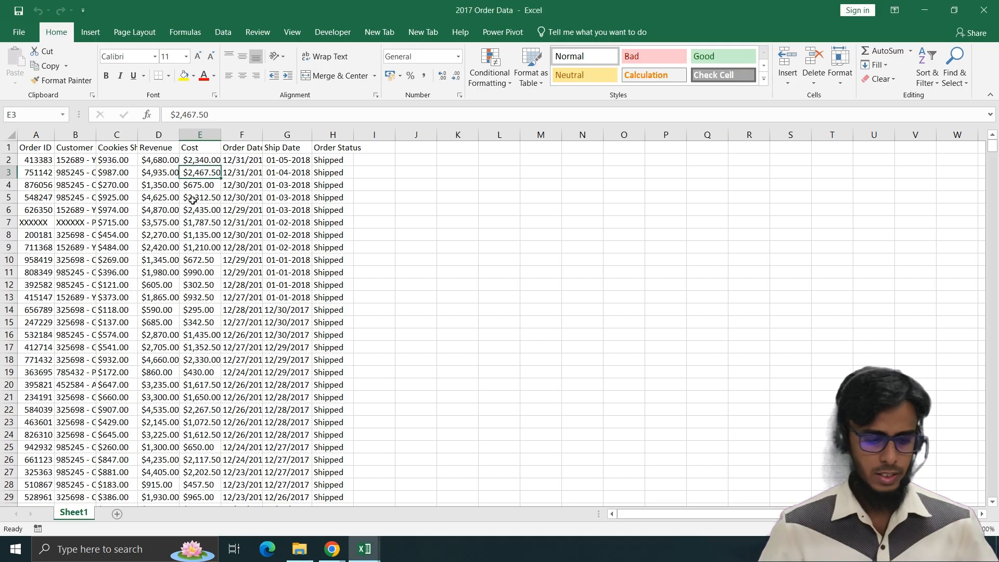
{"action": "left_click", "coordinate": [49, 148]}
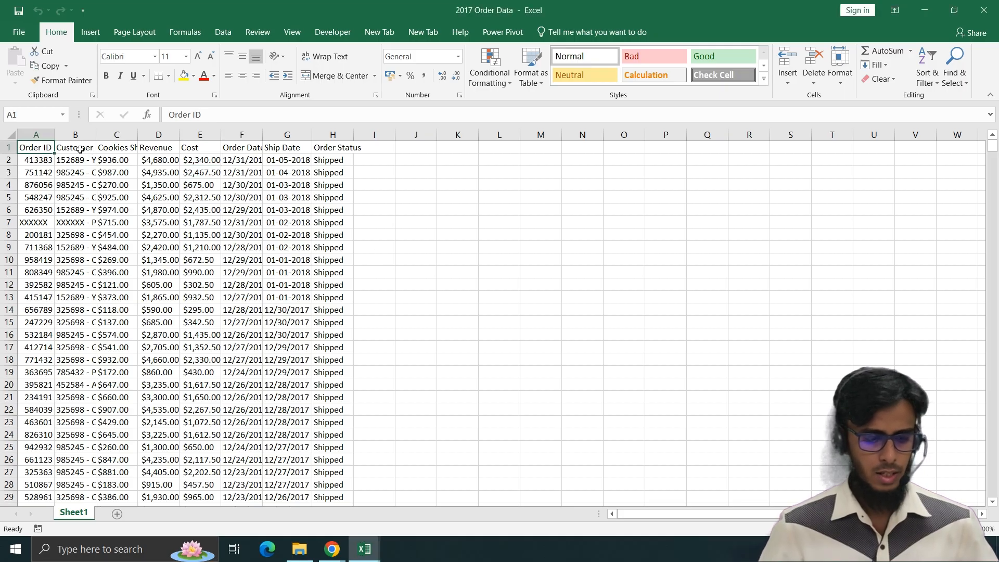
{"action": "left_click", "coordinate": [66, 157]}
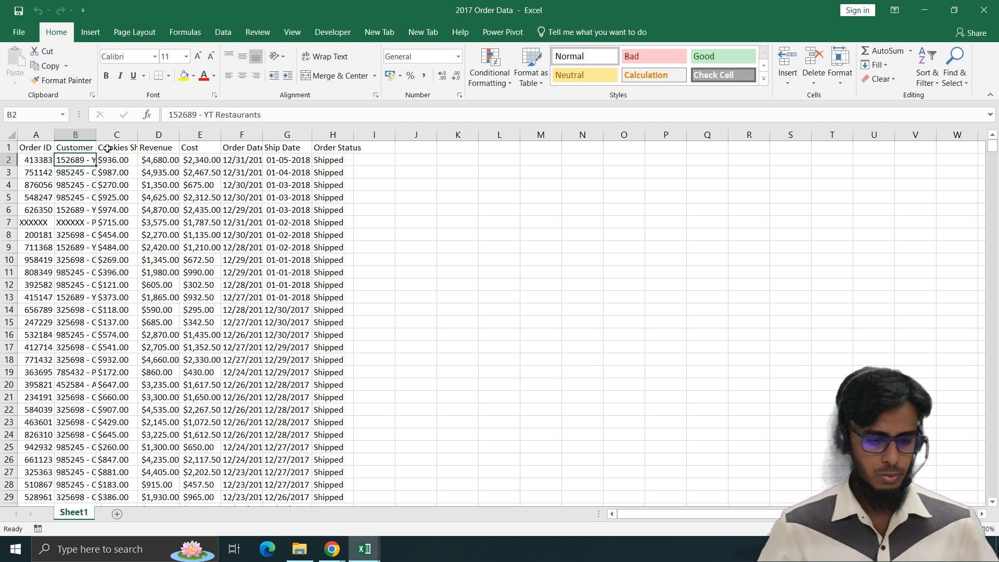
{"action": "double_click", "coordinate": [96, 134]}
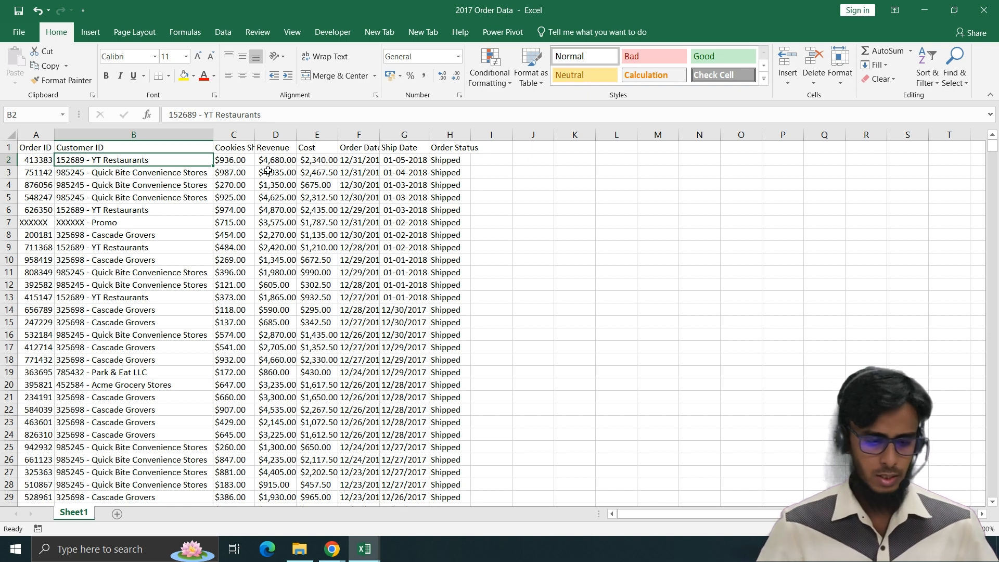
Examine the Revenue header, the Order ID entries including the XXXXXX row, and the Customer ID entries in the 2017 order data
{"action": "left_click", "coordinate": [288, 147]}
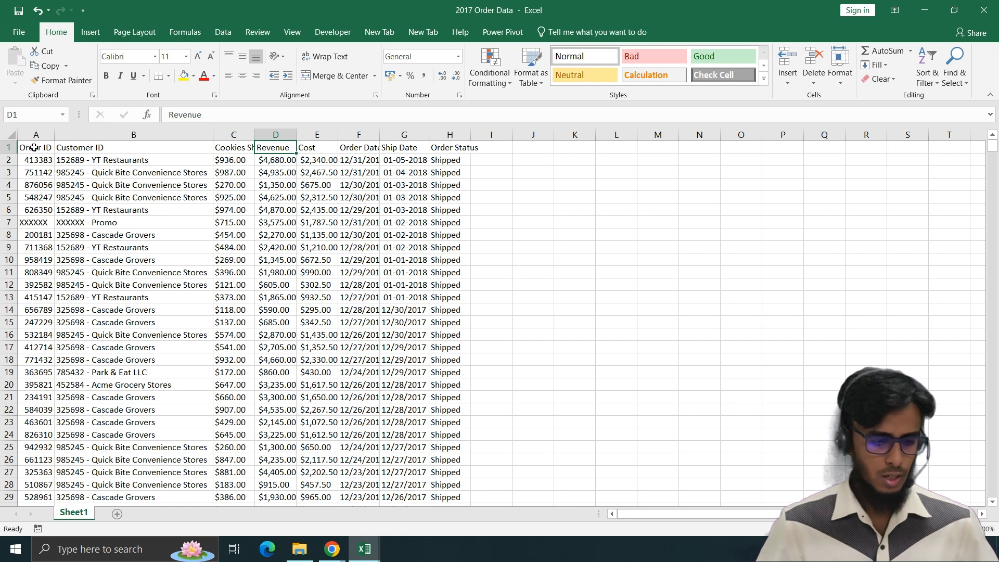
{"action": "scroll", "coordinate": [52, 249], "scroll_direction": "down", "scroll_amount": 3}
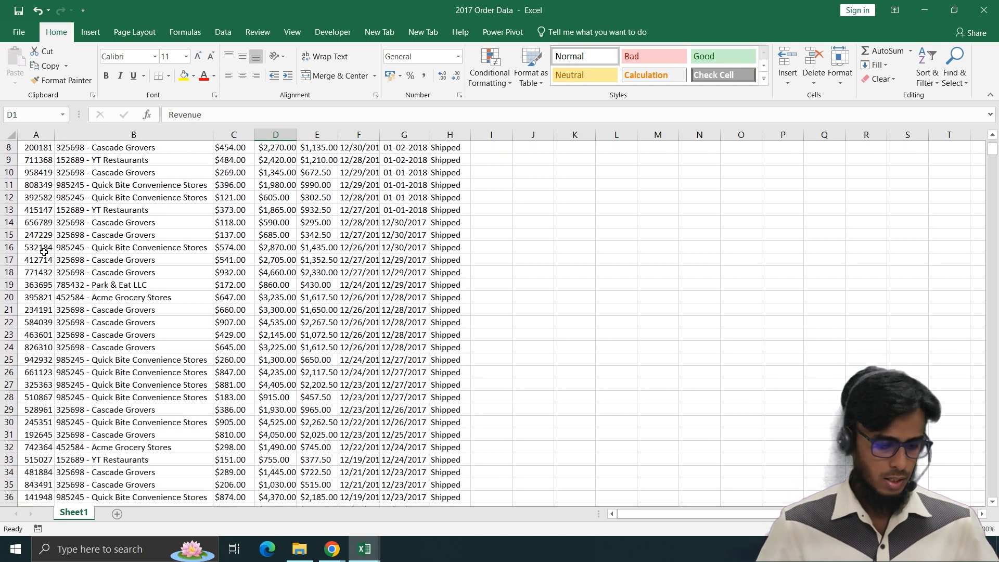
{"action": "scroll", "coordinate": [47, 250], "scroll_direction": "up", "scroll_amount": 3}
{"action": "scroll", "coordinate": [44, 232], "scroll_direction": "down", "scroll_amount": 1}
{"action": "scroll", "coordinate": [44, 231], "scroll_direction": "up", "scroll_amount": 1}
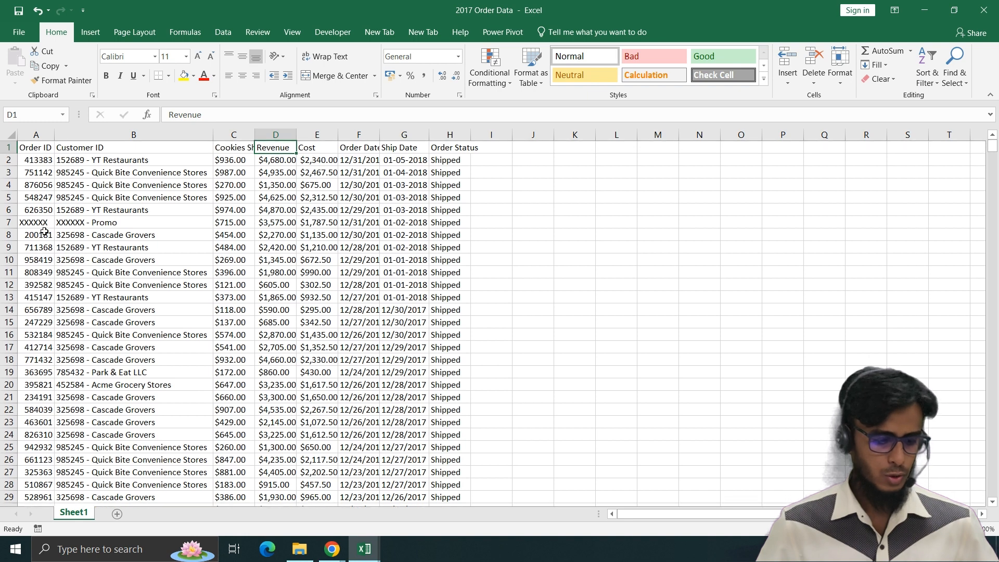
{"action": "left_click", "coordinate": [35, 197]}
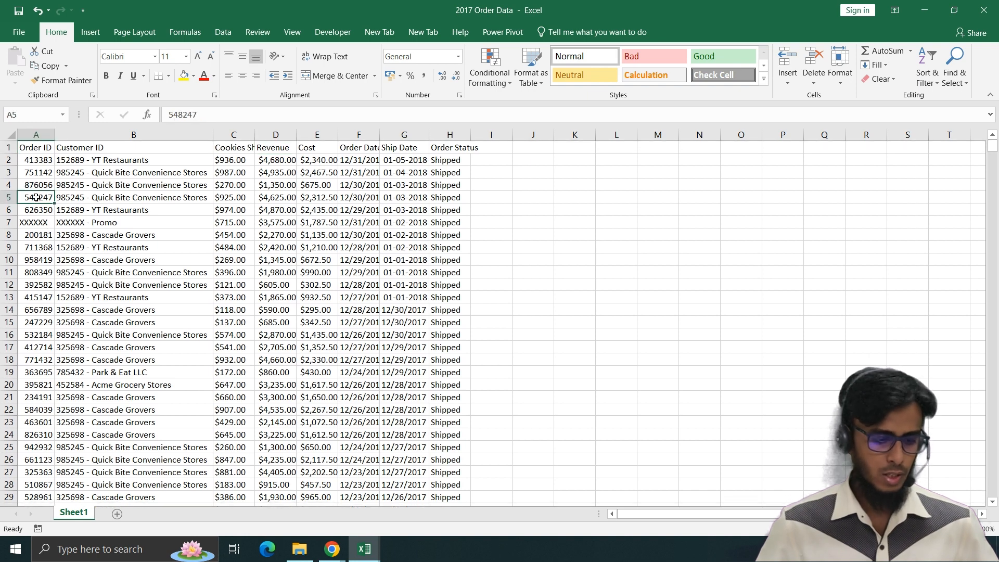
{"action": "left_click", "coordinate": [33, 223]}
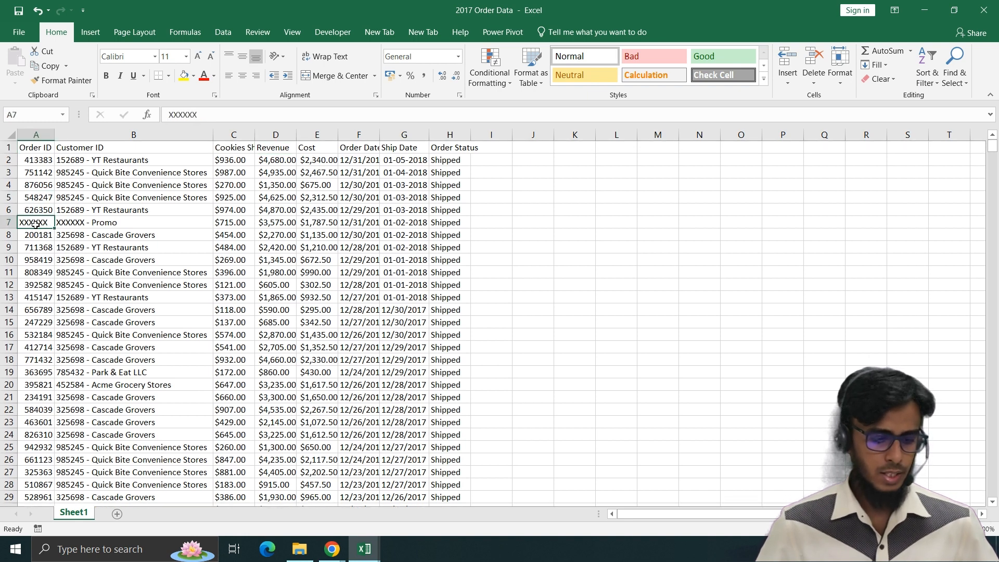
{"action": "left_click", "coordinate": [78, 172]}
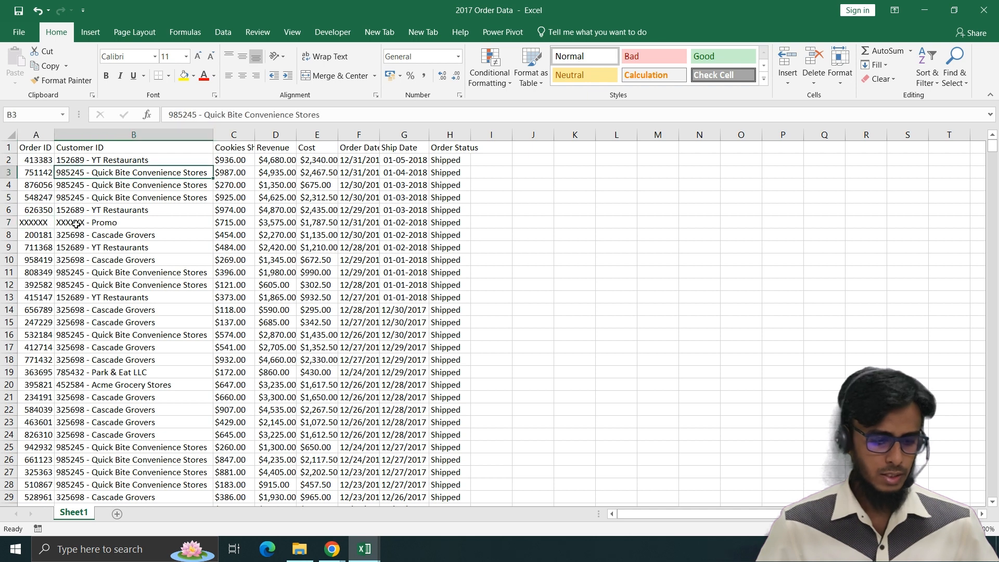
{"action": "left_click", "coordinate": [76, 223]}
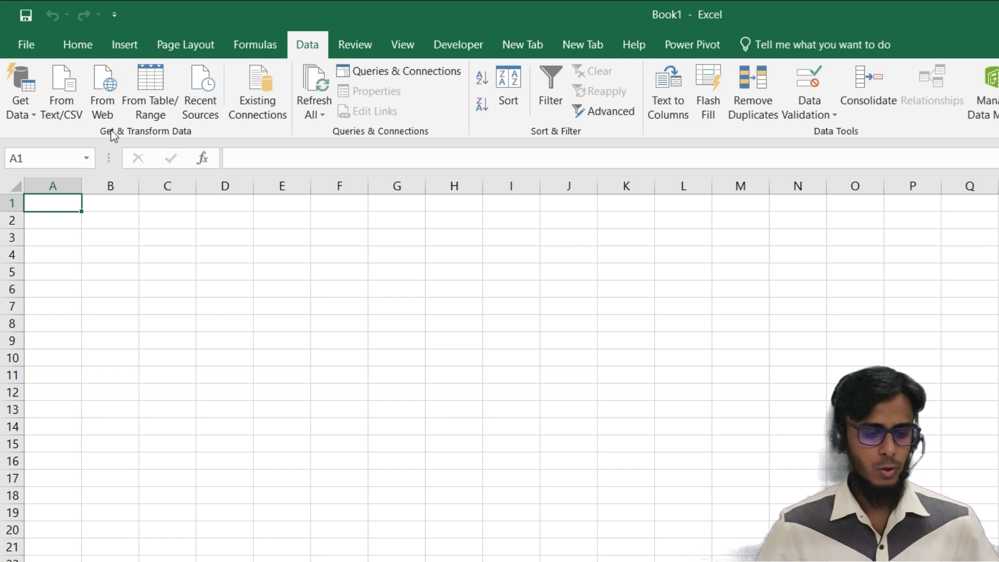
Start a data import from a folder, using the Power Query folder inside the Data folder as the source
{"action": "left_click", "coordinate": [30, 121]}
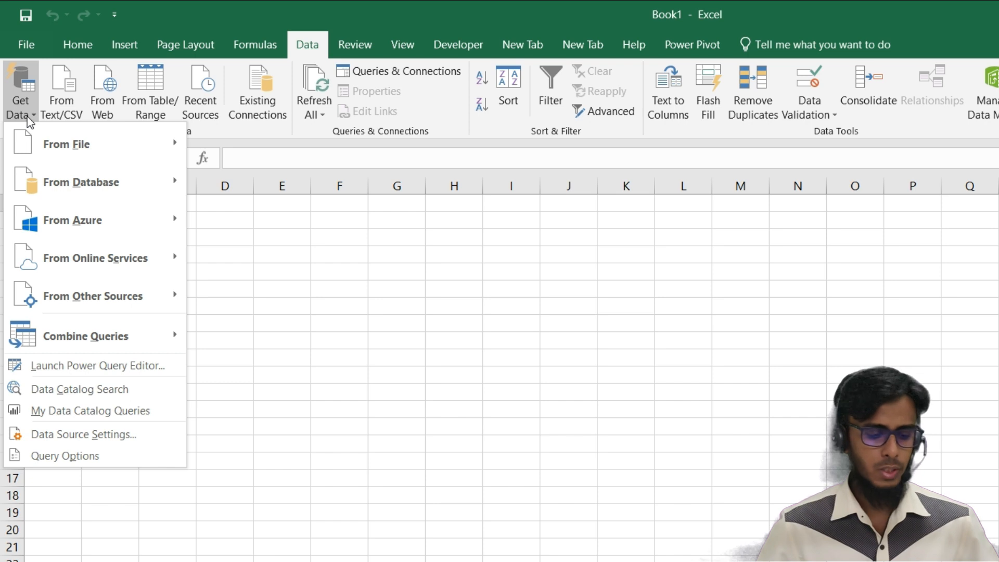
{"action": "mouse_move", "coordinate": [47, 143]}
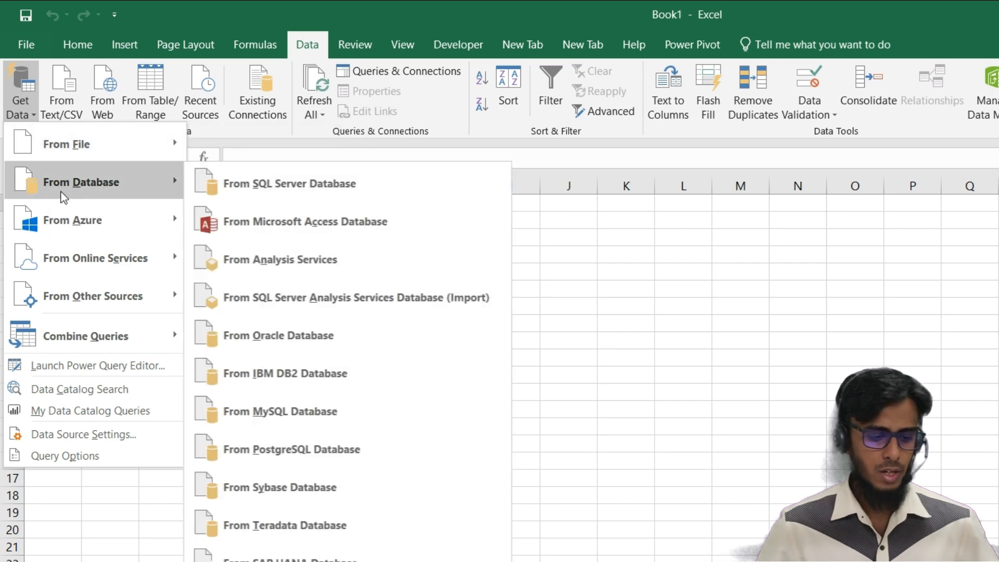
{"action": "mouse_move", "coordinate": [121, 234]}
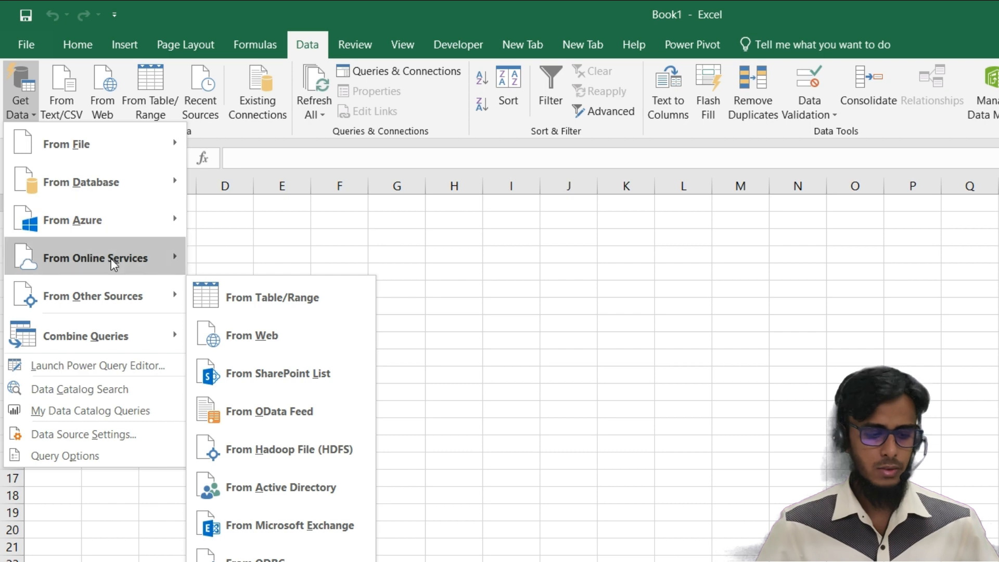
{"action": "mouse_move", "coordinate": [100, 274]}
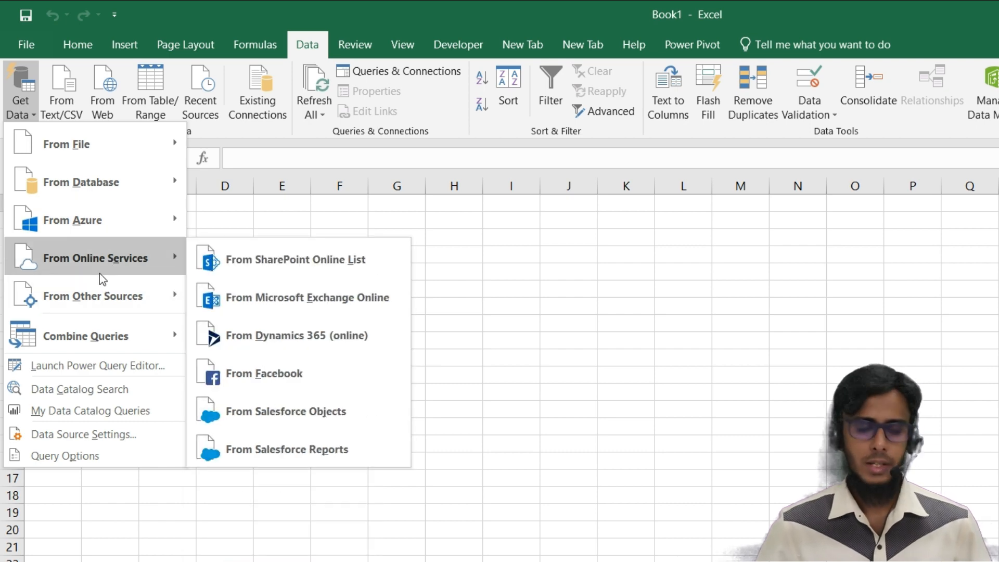
{"action": "mouse_move", "coordinate": [111, 156]}
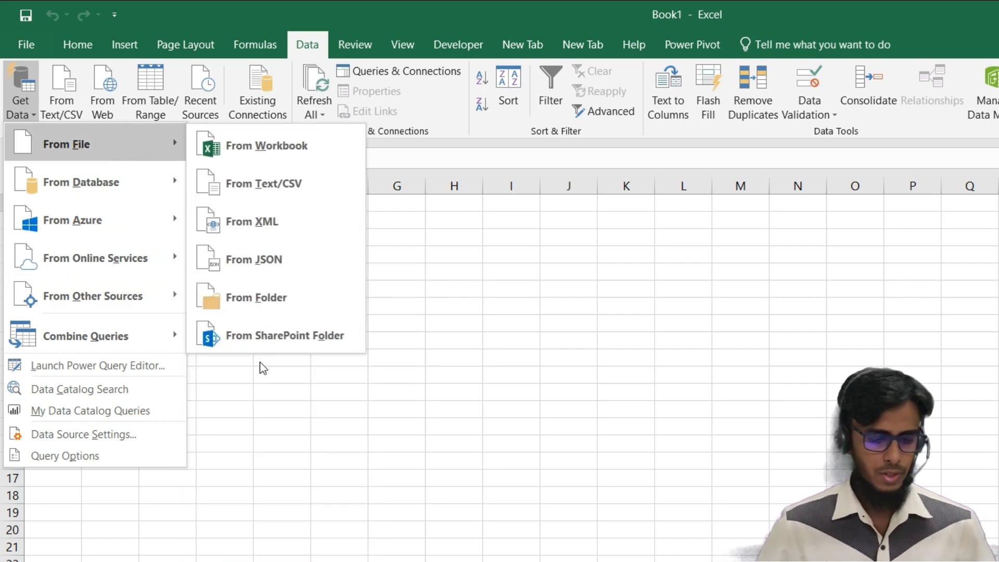
{"action": "left_click", "coordinate": [261, 303]}
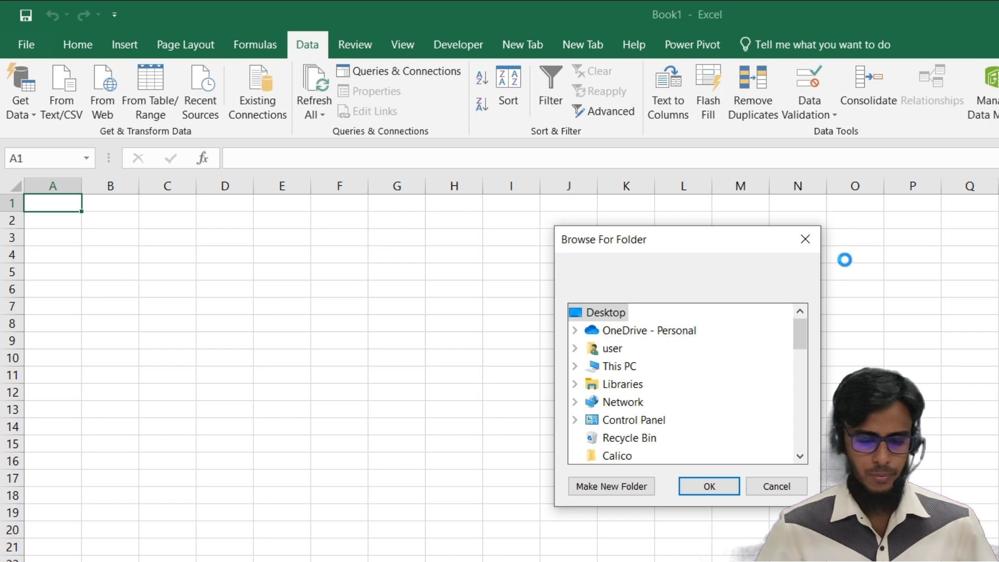
{"action": "scroll", "coordinate": [671, 413], "scroll_direction": "down", "scroll_amount": 2}
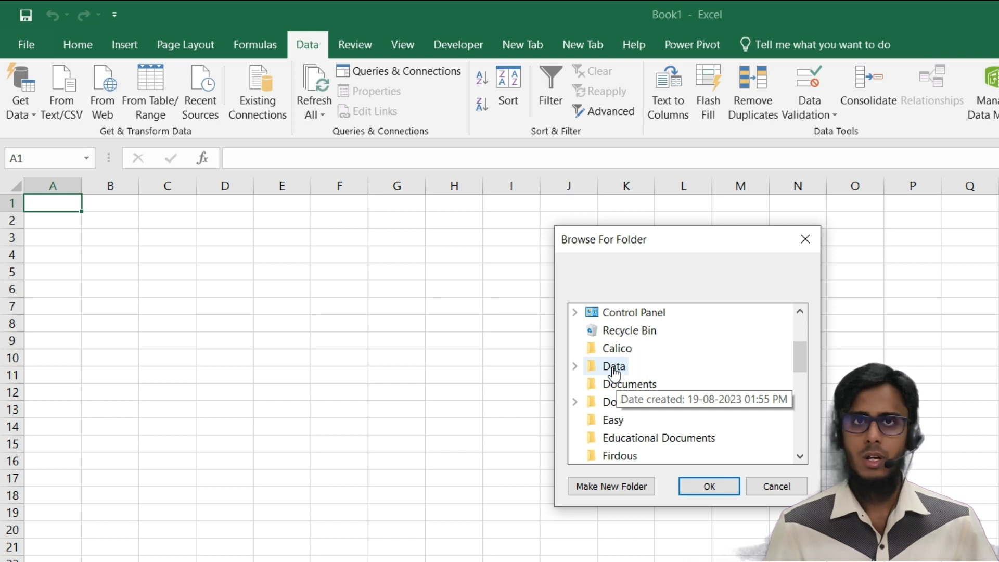
{"action": "double_click", "coordinate": [614, 371]}
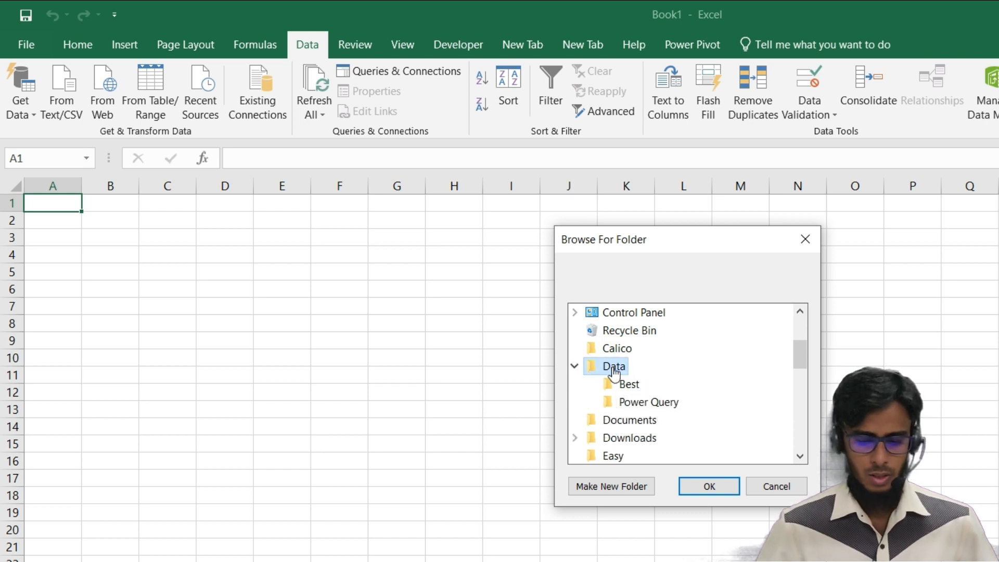
{"action": "left_click", "coordinate": [645, 405]}
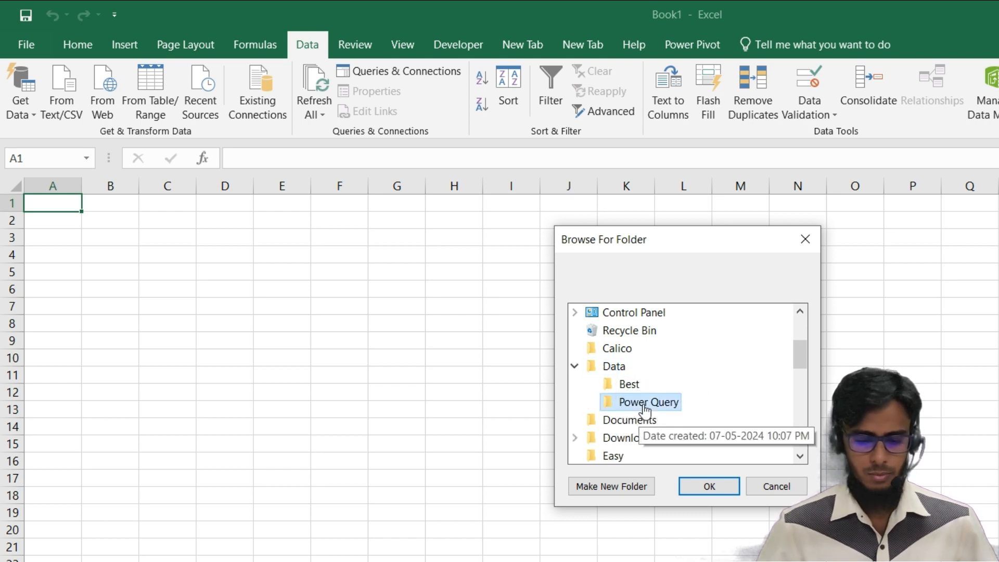
{"action": "left_click", "coordinate": [709, 486]}
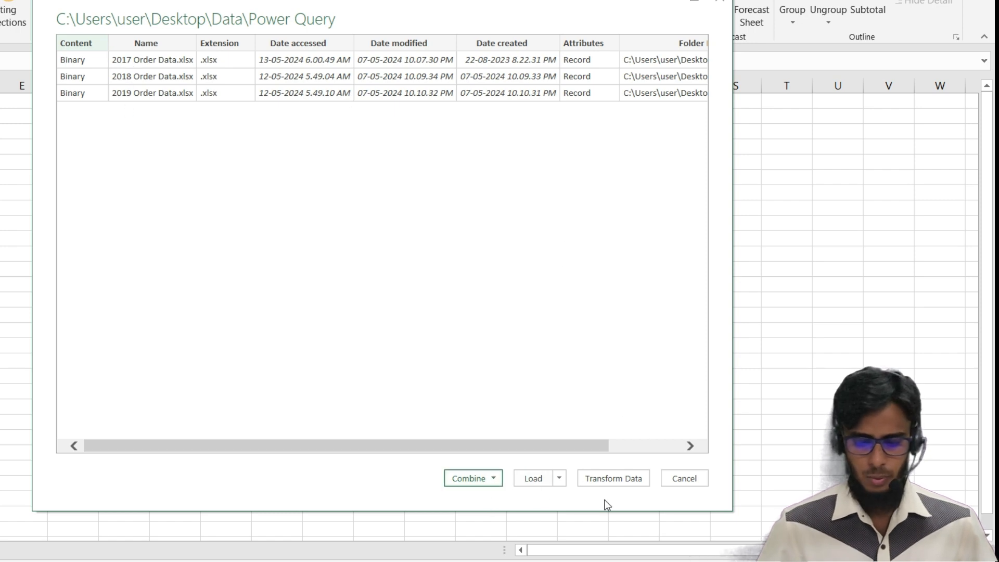
Choose to combine and transform the 2017, 2018 and 2019 order files found in the folder
{"action": "left_click", "coordinate": [493, 479]}
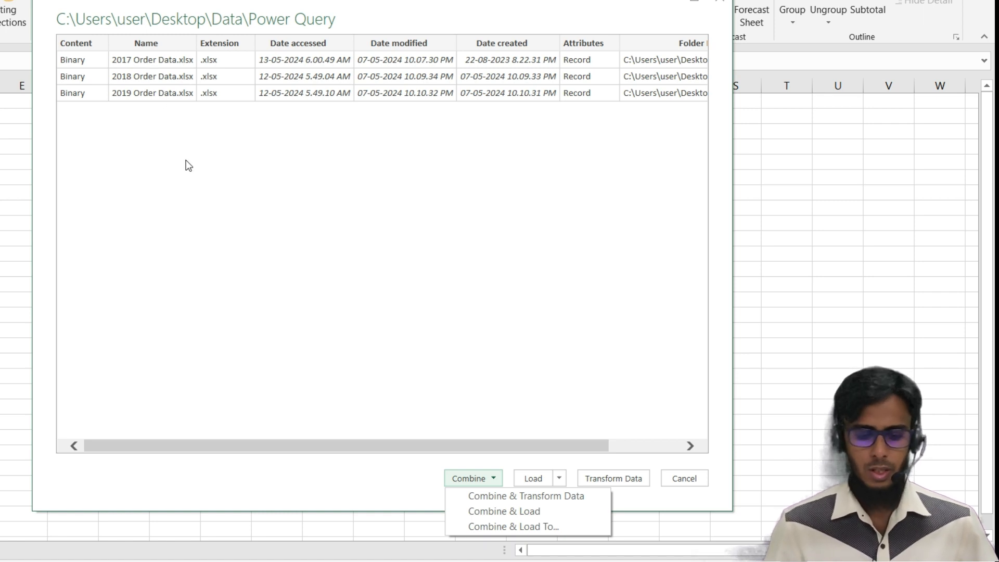
{"action": "left_click", "coordinate": [526, 205]}
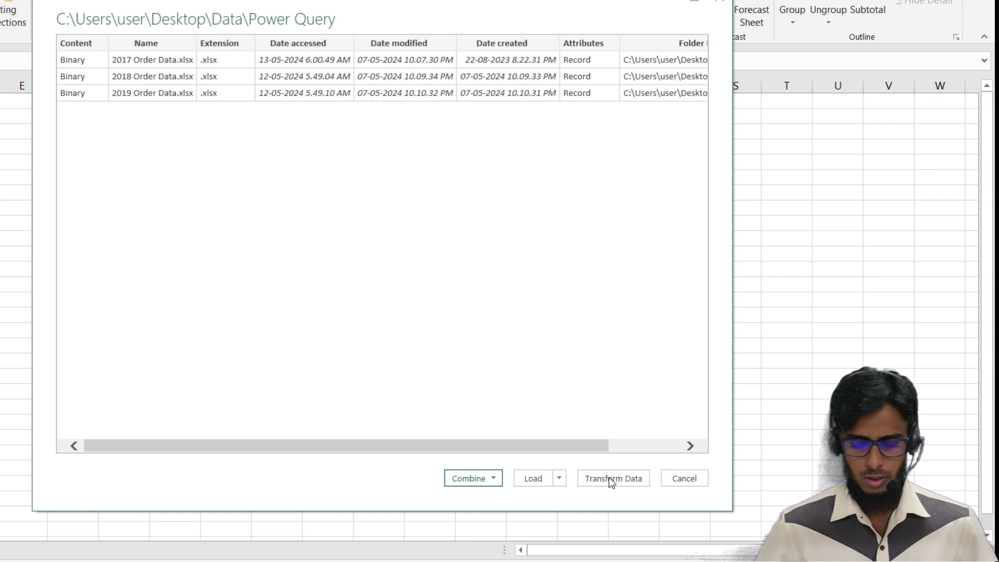
{"action": "left_click", "coordinate": [559, 478]}
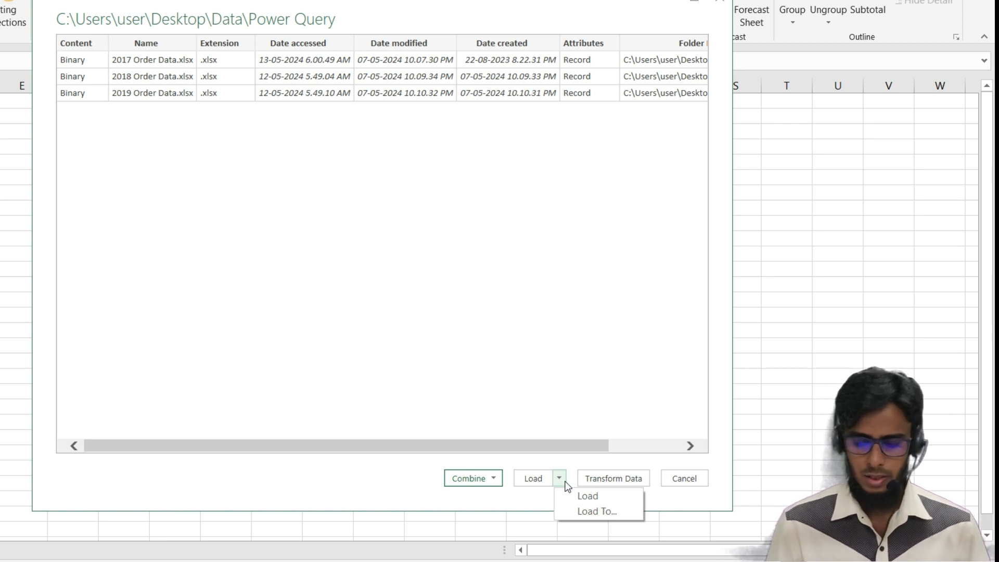
{"action": "left_click", "coordinate": [494, 478]}
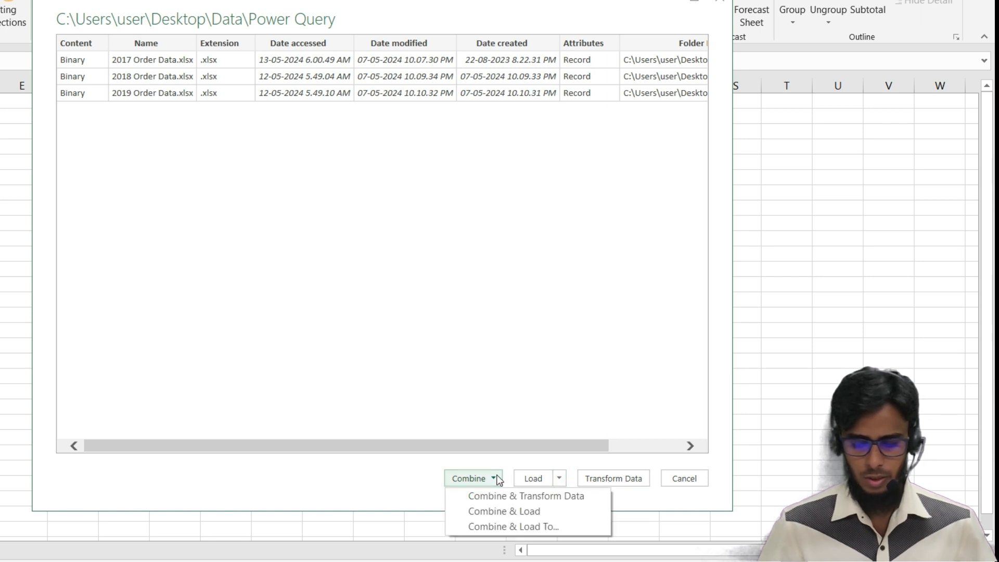
{"action": "left_click", "coordinate": [518, 497]}
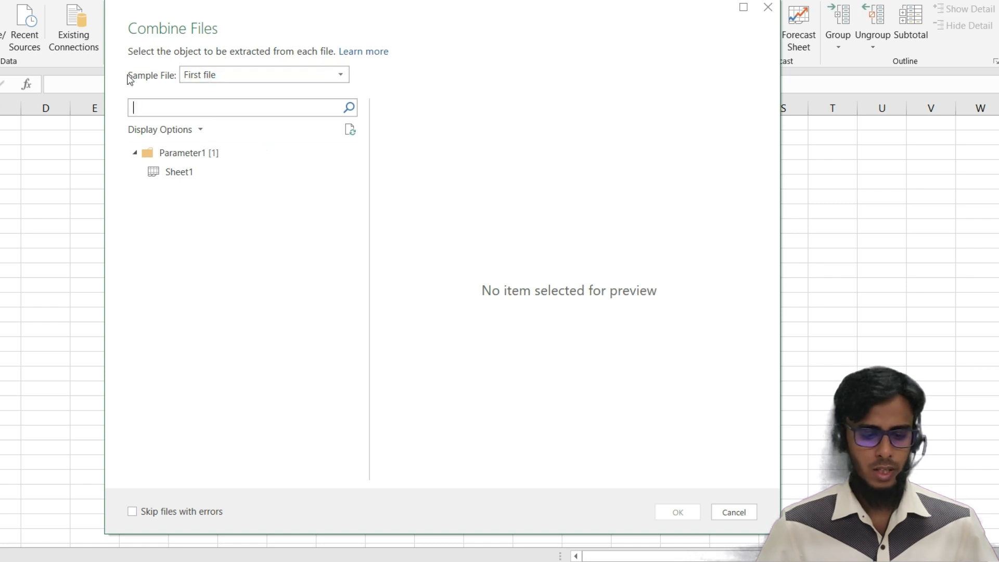
Combine the files with the first file as the sample and Sheet1 as the object to extract
{"action": "left_click", "coordinate": [223, 76]}
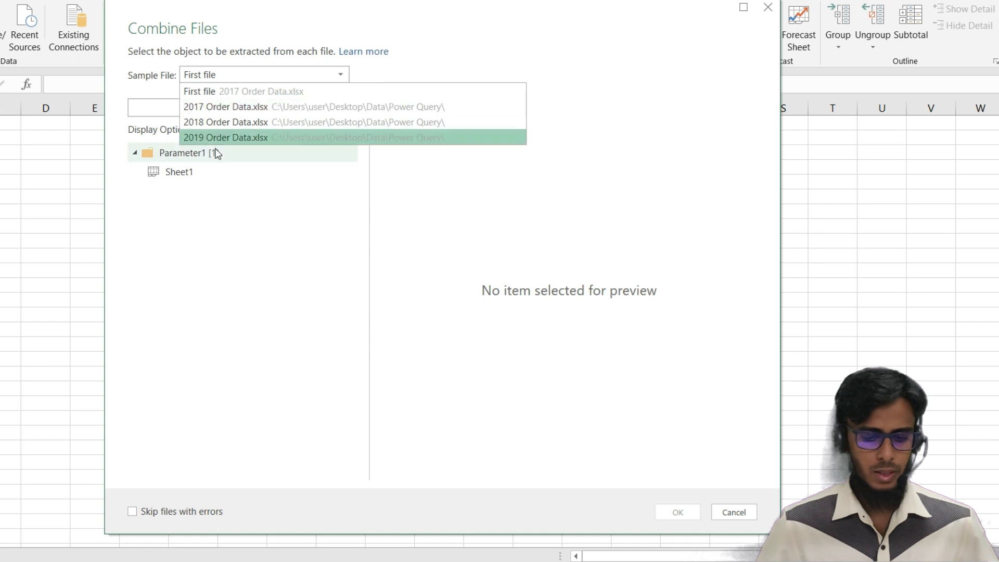
{"action": "left_click", "coordinate": [201, 92]}
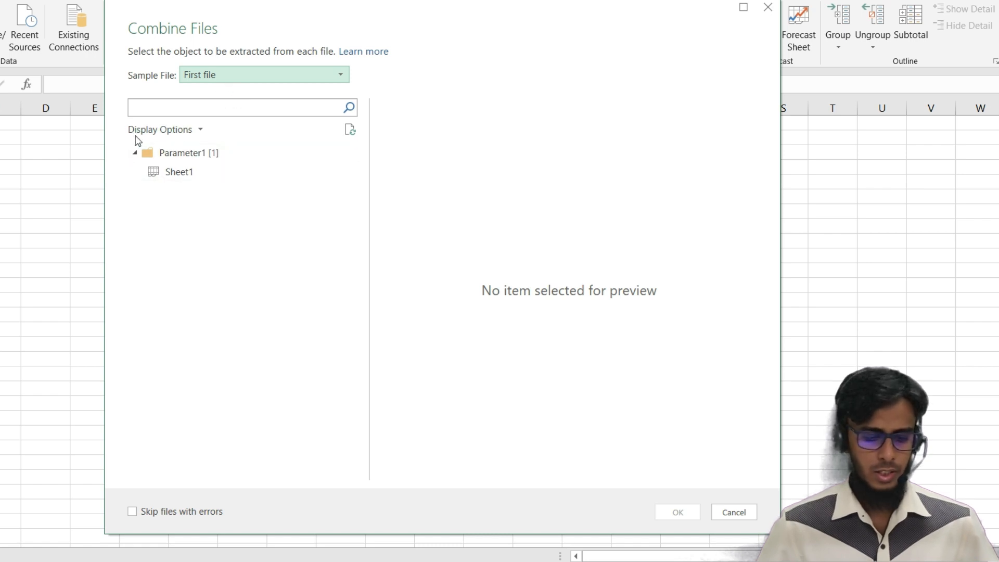
{"action": "left_click", "coordinate": [167, 174]}
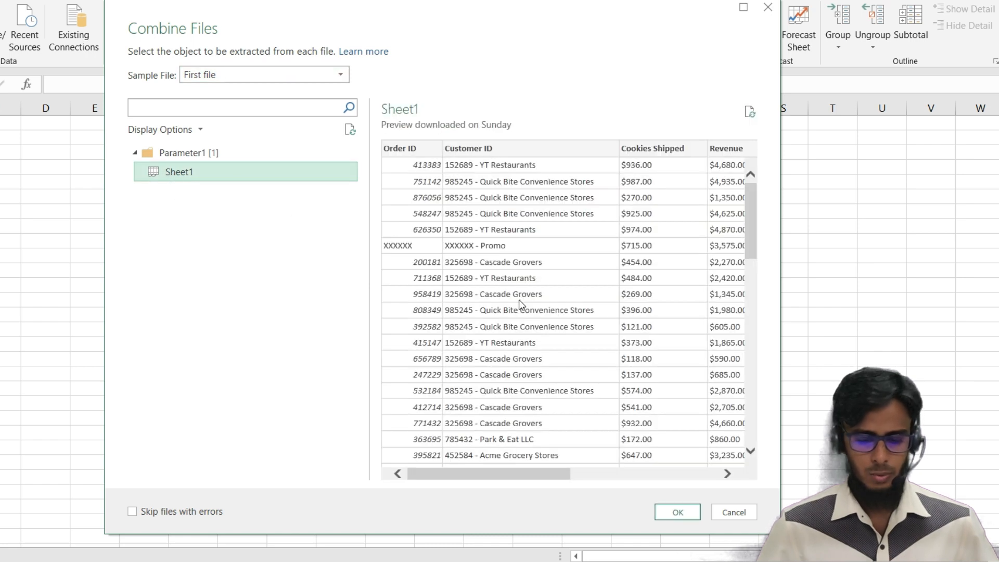
{"action": "scroll", "coordinate": [518, 316], "scroll_direction": "right", "scroll_amount": 5}
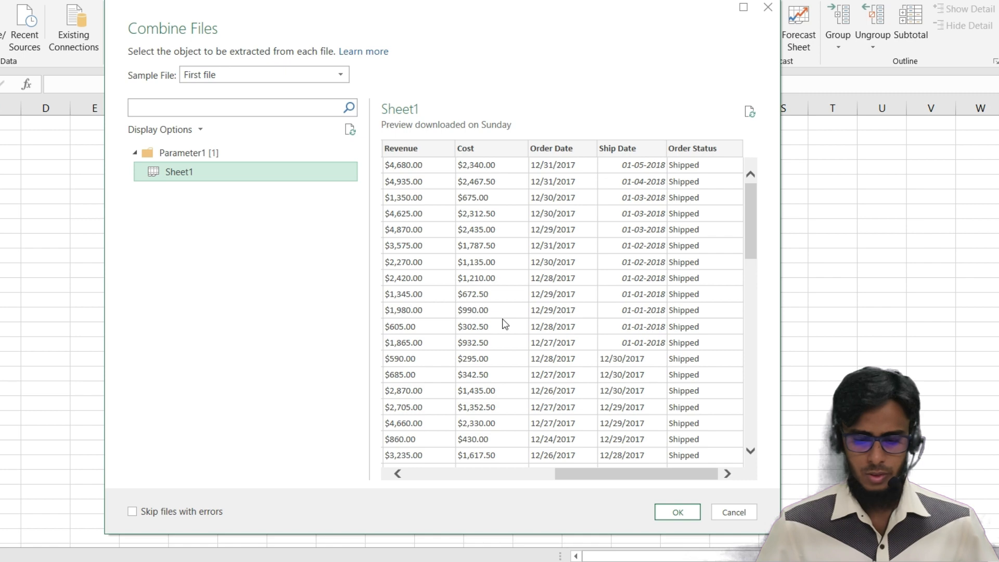
{"action": "scroll", "coordinate": [505, 324], "scroll_direction": "left", "scroll_amount": 5}
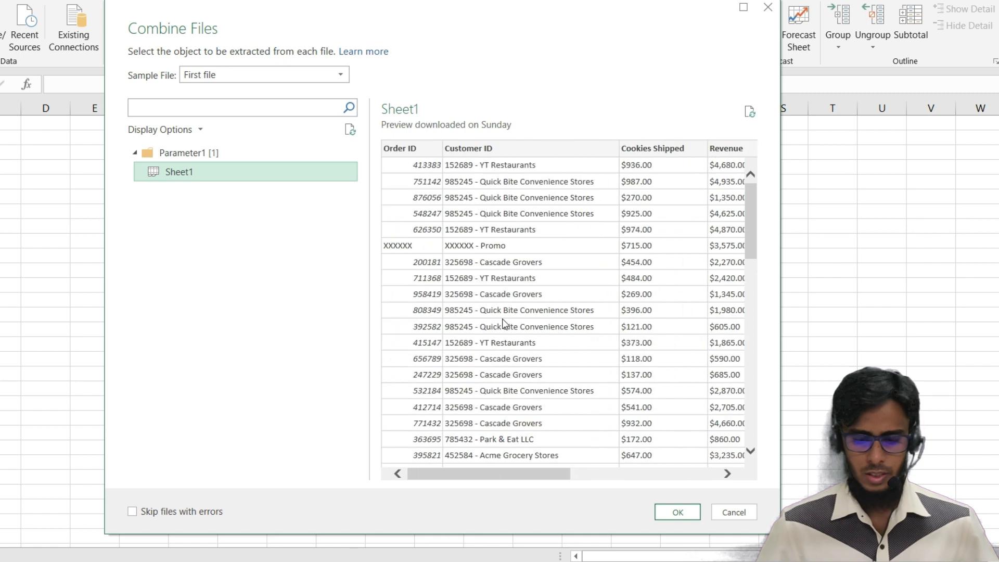
{"action": "left_click", "coordinate": [678, 512]}
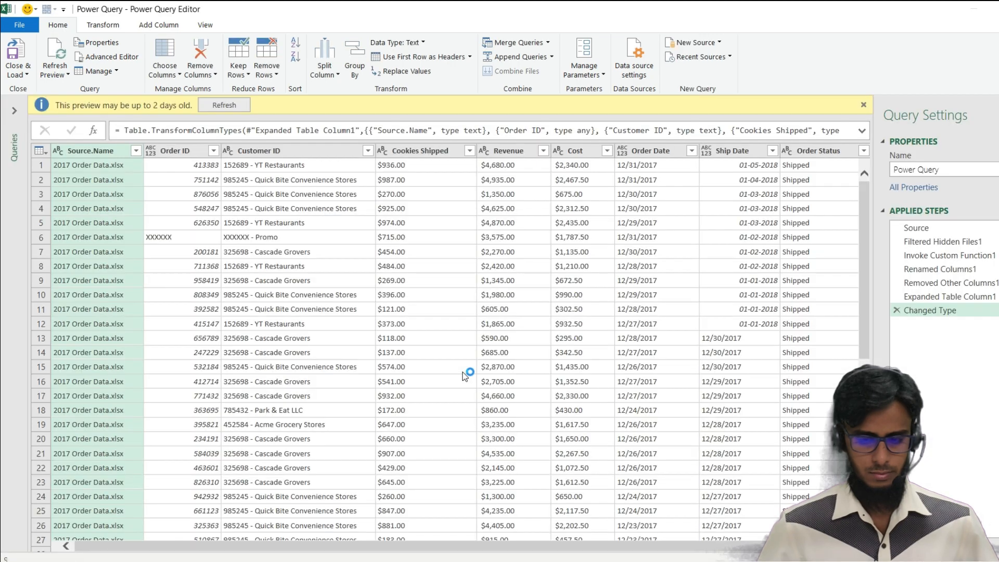
Dismiss the notice about the preview's age and look over the list of generated queries
{"action": "left_click", "coordinate": [864, 105]}
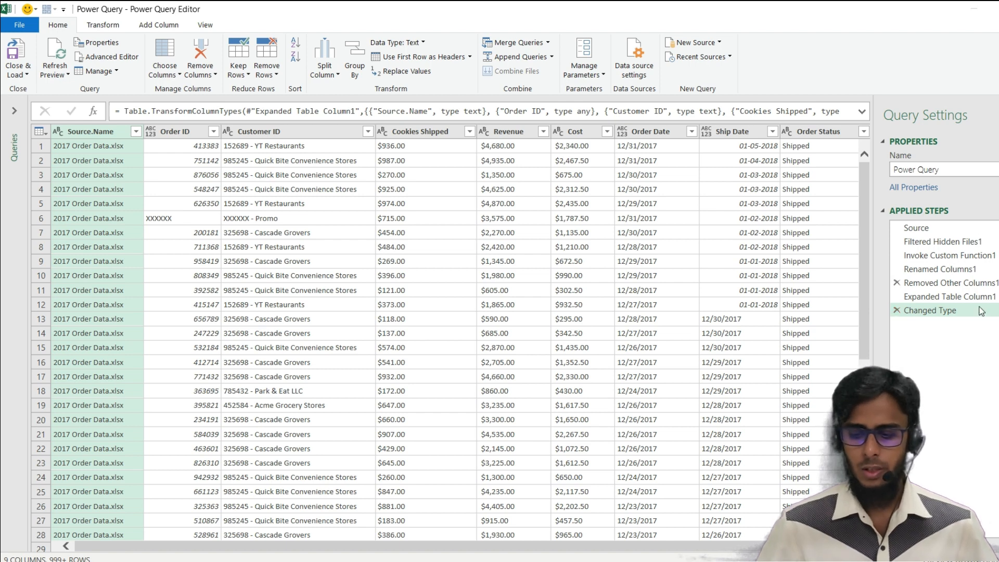
{"action": "left_click", "coordinate": [14, 148]}
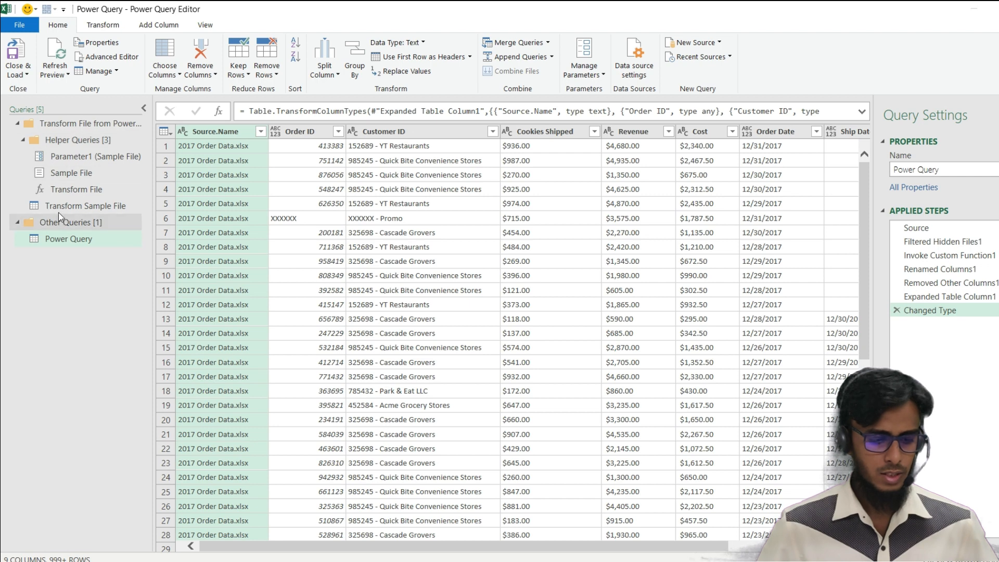
{"action": "left_click", "coordinate": [144, 108]}
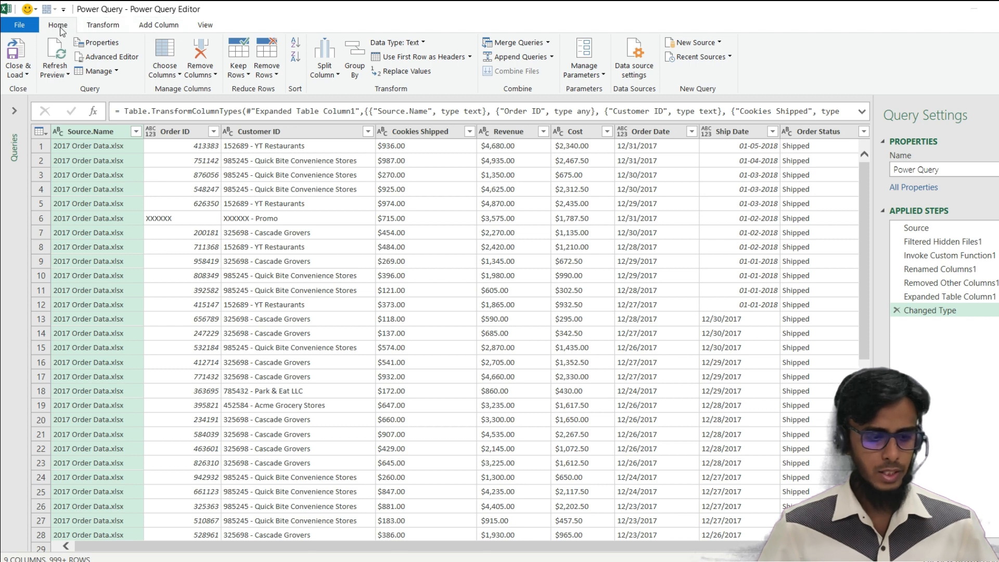
{"action": "left_click", "coordinate": [110, 26]}
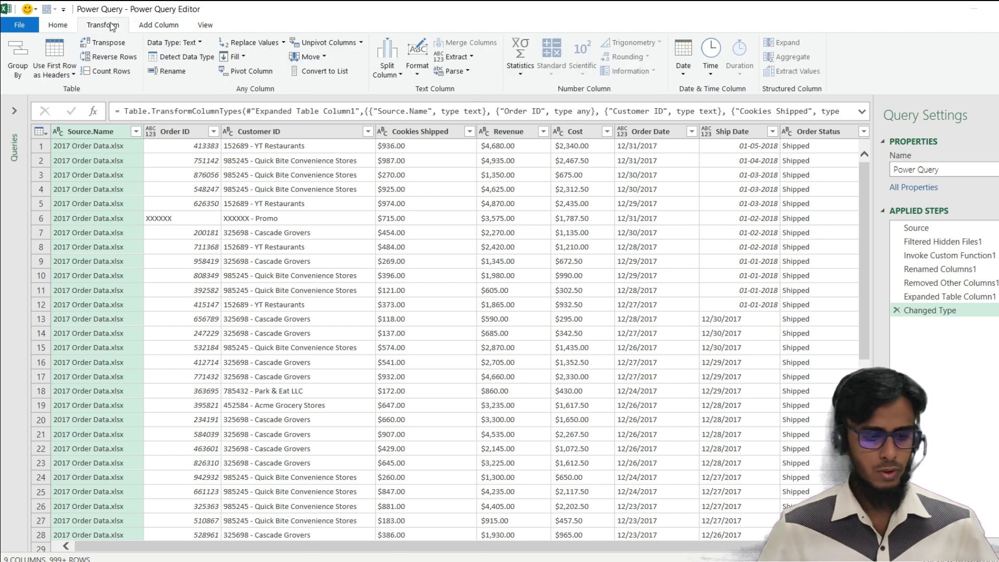
{"action": "left_click", "coordinate": [165, 27]}
{"action": "left_click", "coordinate": [214, 27]}
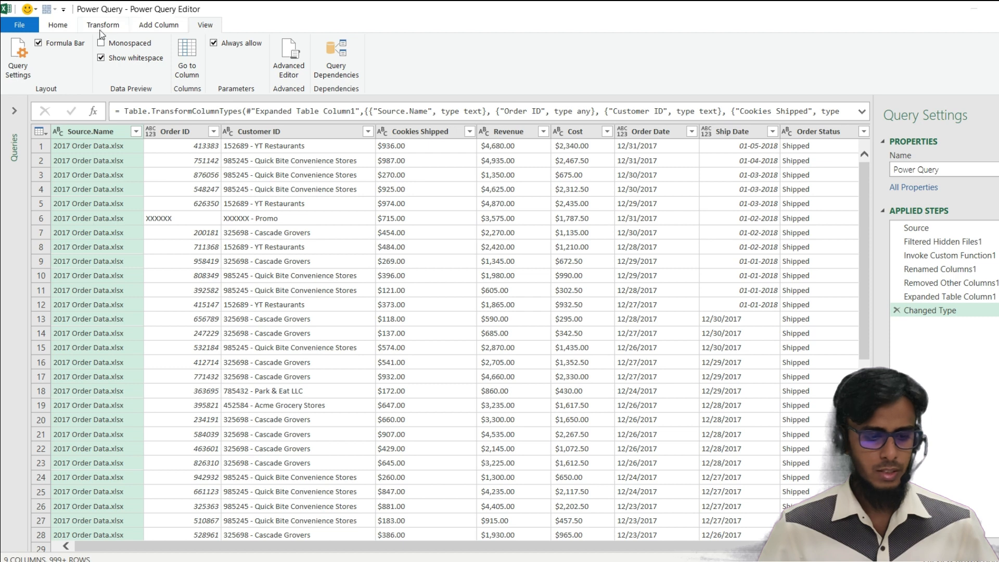
{"action": "left_click", "coordinate": [68, 28]}
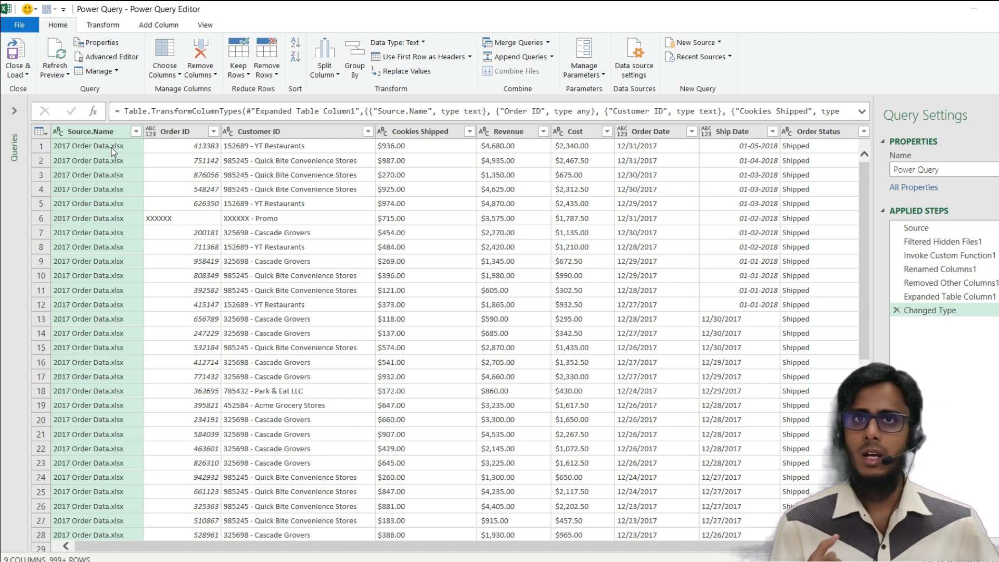
Remove the Source.Name column from the combined order data
{"action": "right_click", "coordinate": [84, 132]}
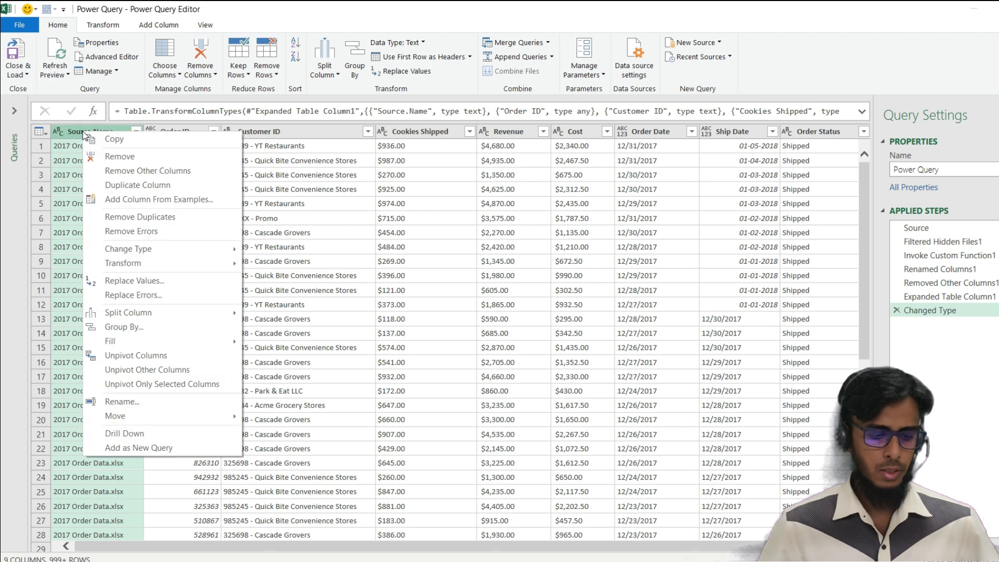
{"action": "left_click", "coordinate": [114, 157]}
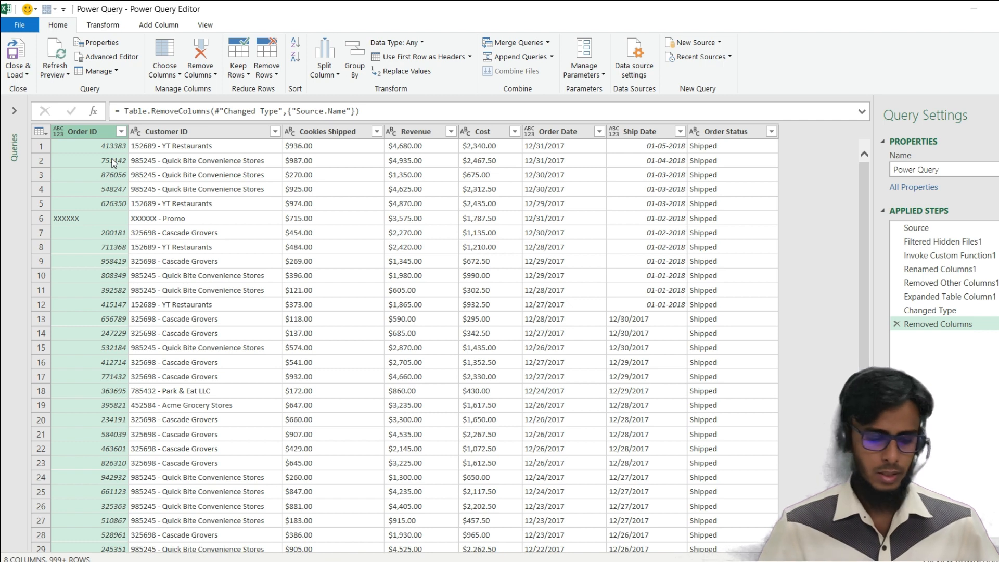
Filter the Order ID column to exclude the rows with the value XXXXXX
{"action": "left_click", "coordinate": [167, 176]}
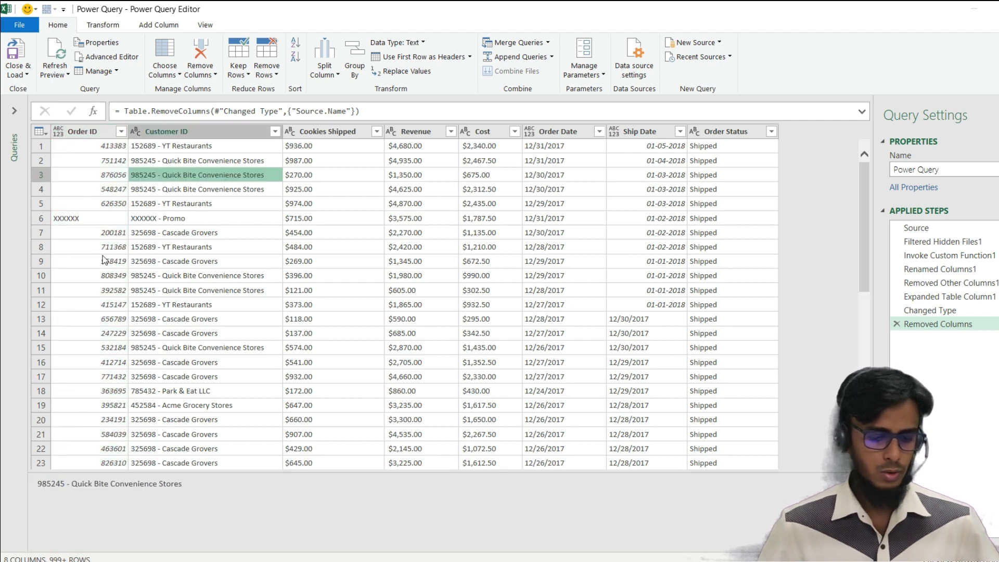
{"action": "left_click", "coordinate": [87, 214]}
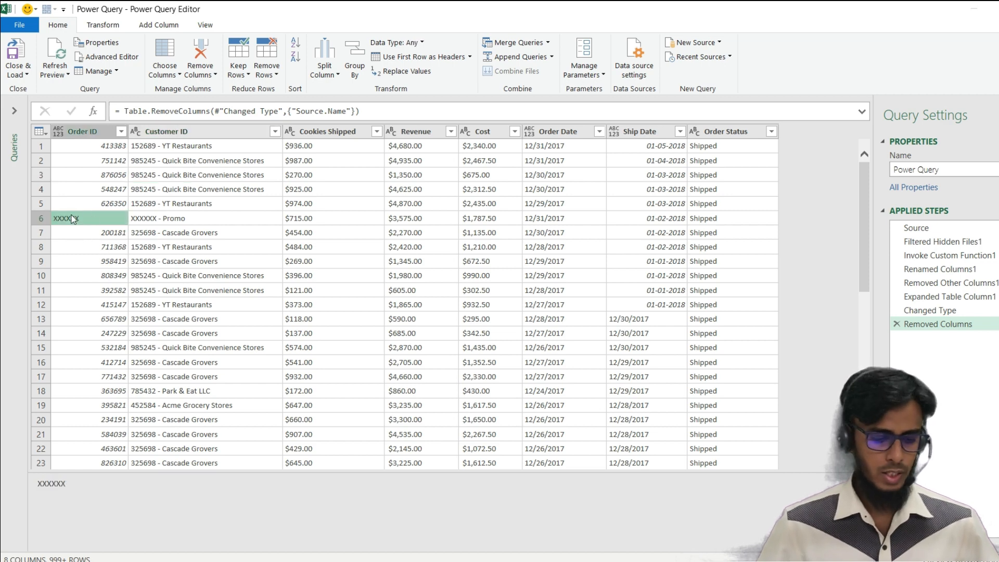
{"action": "left_click", "coordinate": [122, 133]}
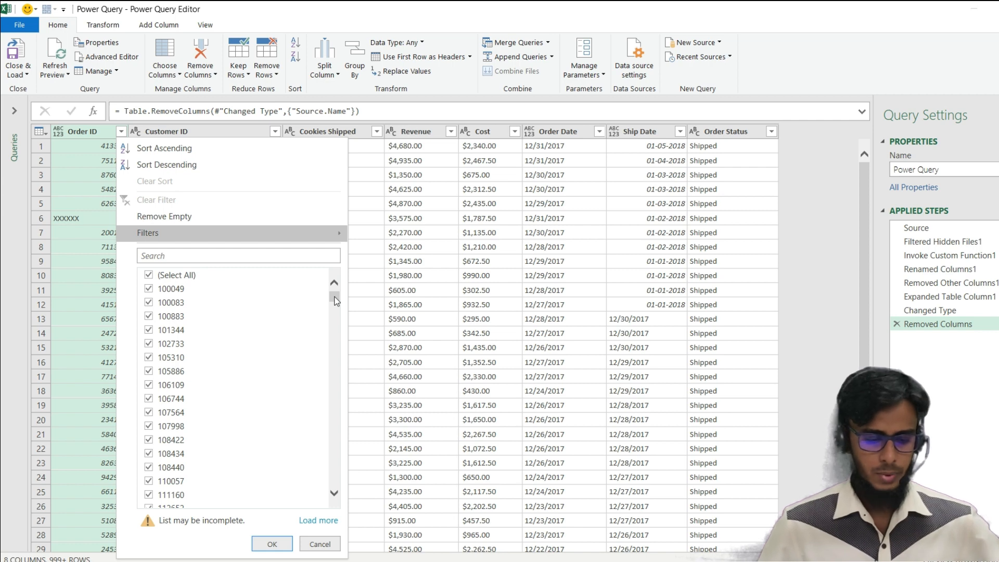
{"action": "left_click_drag", "start_coordinate": [335, 300], "coordinate": [334, 489]}
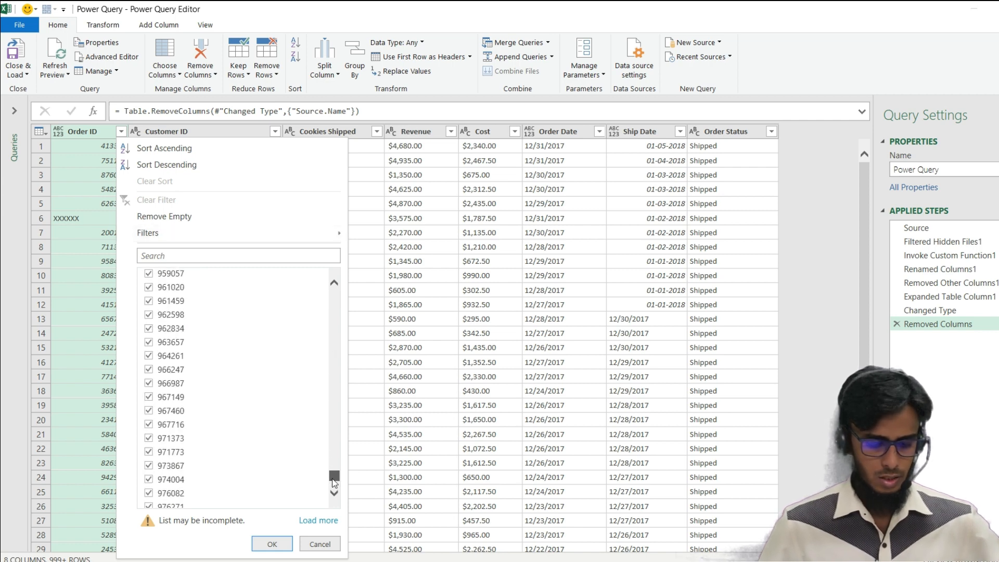
{"action": "left_click", "coordinate": [172, 500]}
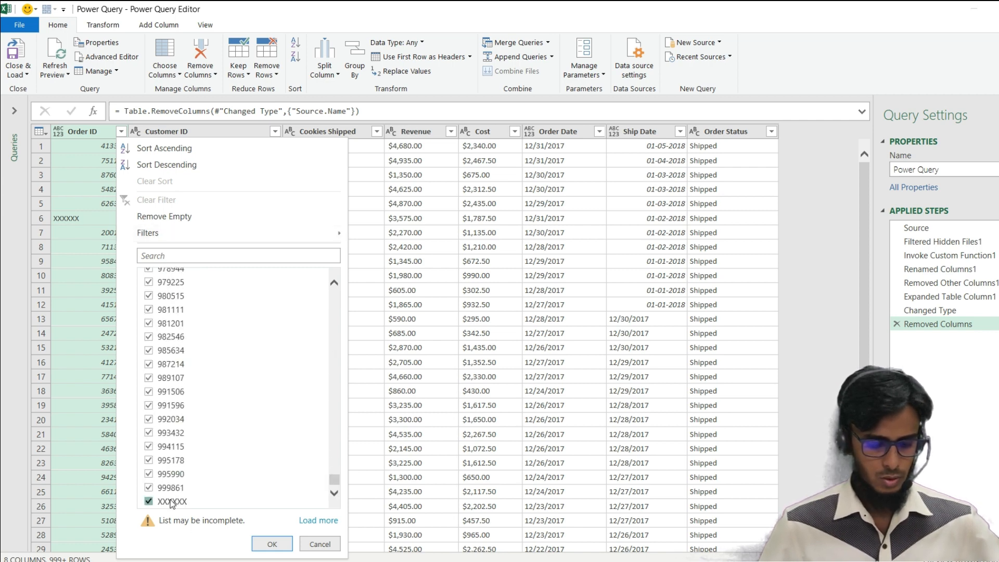
{"action": "left_click", "coordinate": [272, 544]}
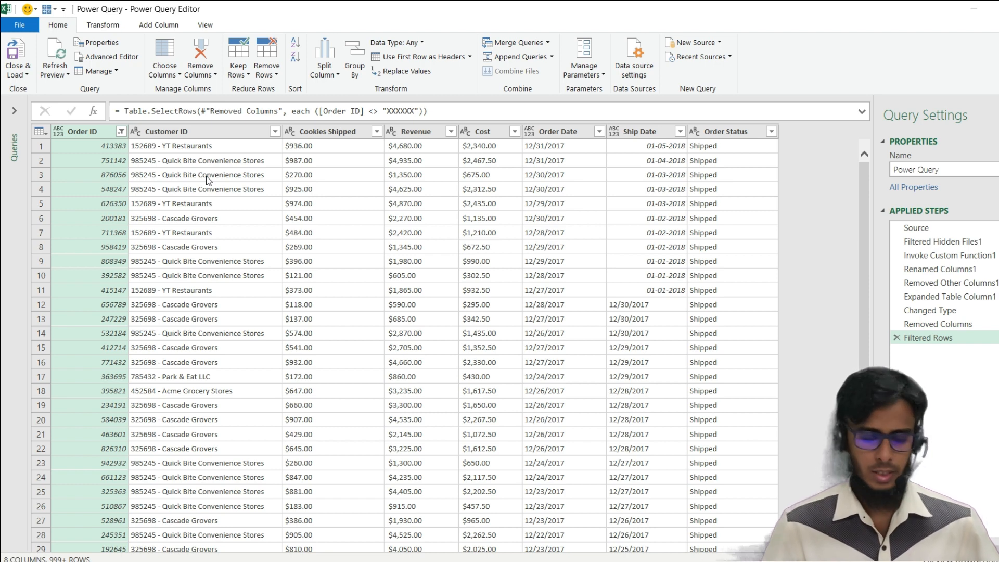
Split the Customer ID column at each occurrence of the custom delimiter " - ", a hyphen with spaces around it
{"action": "left_click", "coordinate": [205, 133]}
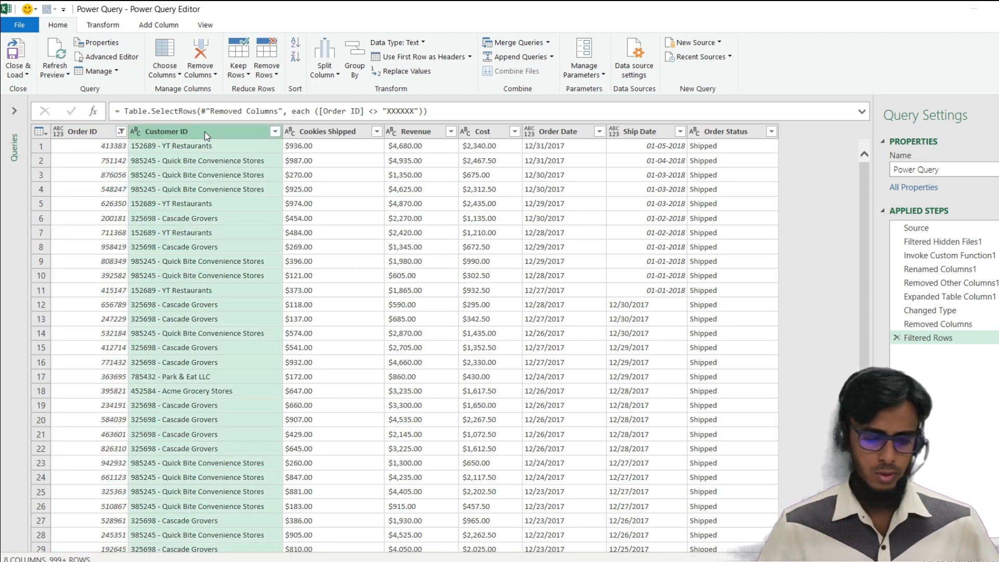
{"action": "right_click", "coordinate": [204, 132]}
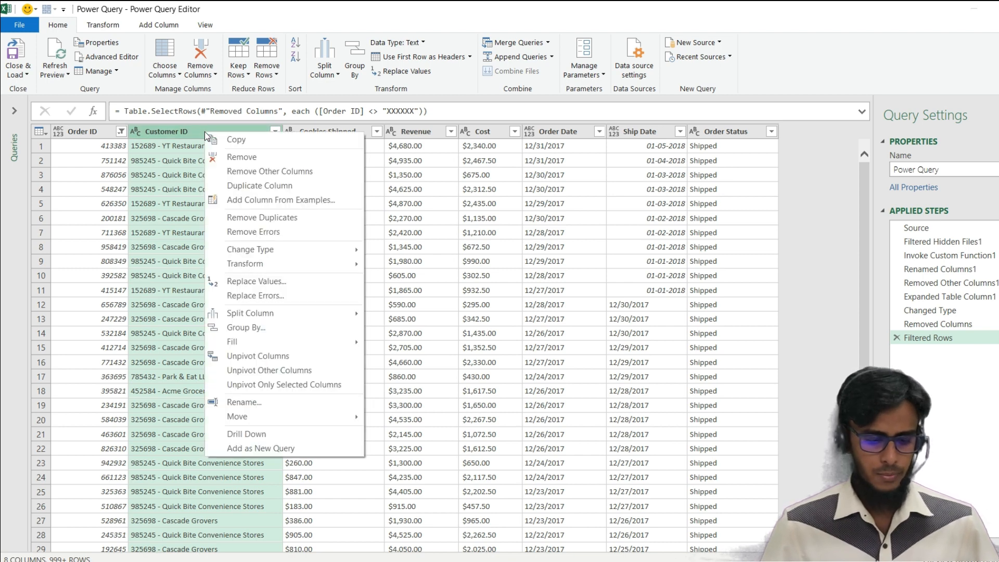
{"action": "mouse_move", "coordinate": [231, 317]}
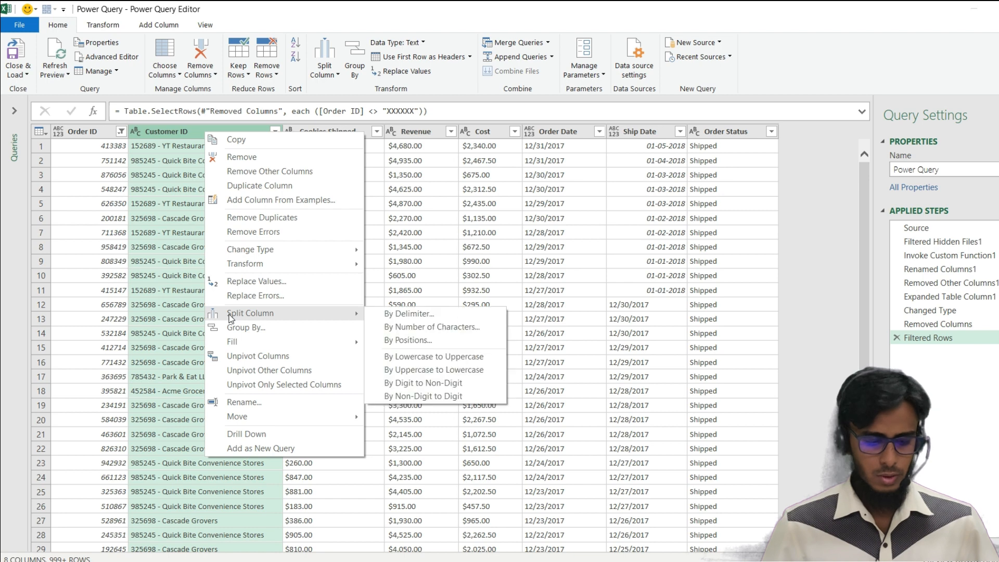
{"action": "left_click", "coordinate": [409, 315]}
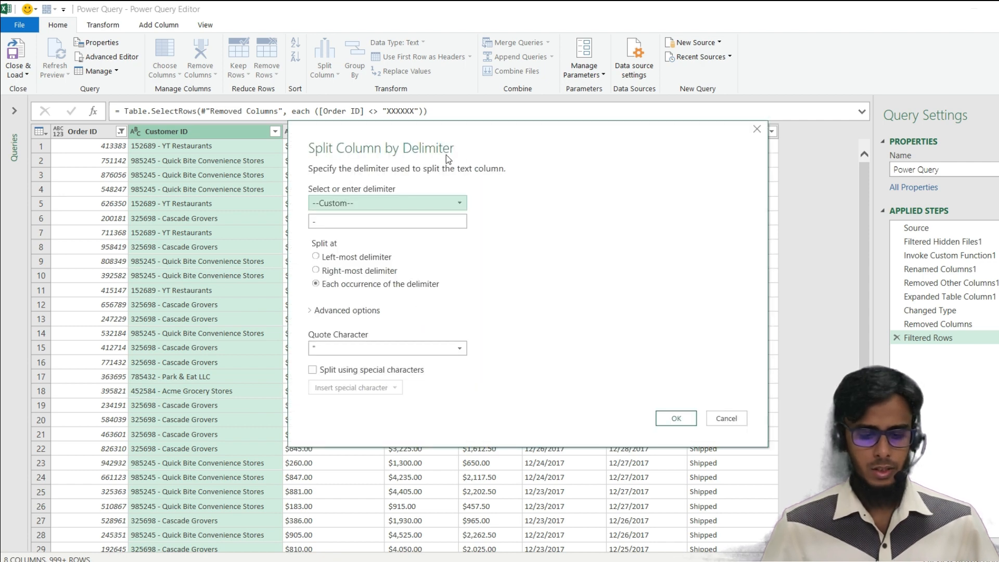
{"action": "left_click", "coordinate": [354, 206]}
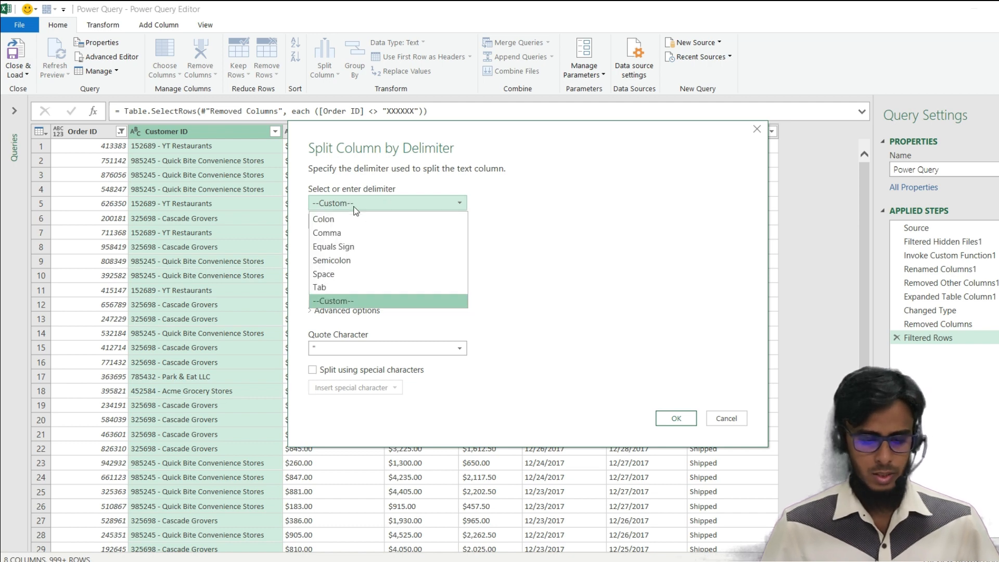
{"action": "left_click", "coordinate": [338, 301]}
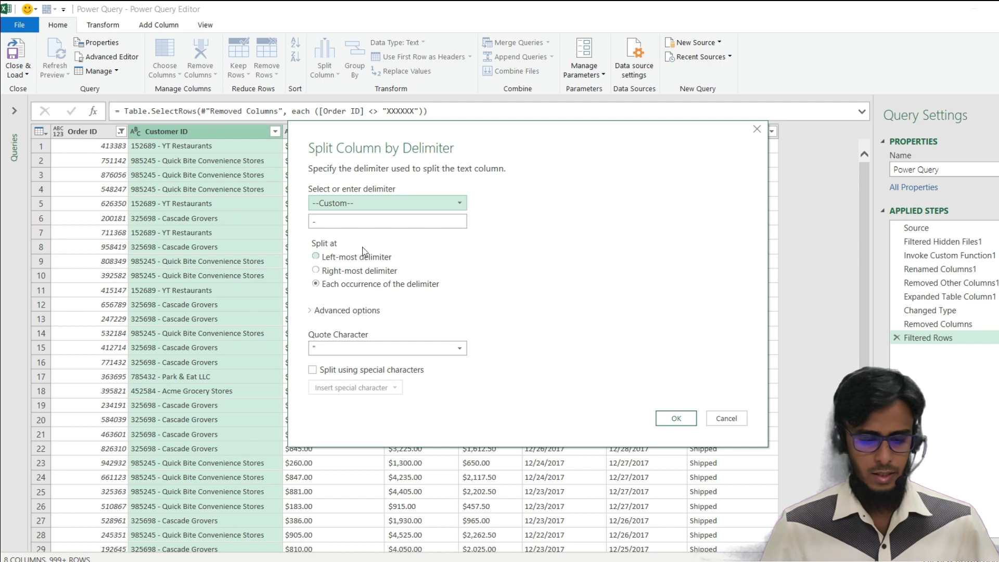
{"action": "left_click", "coordinate": [327, 222]}
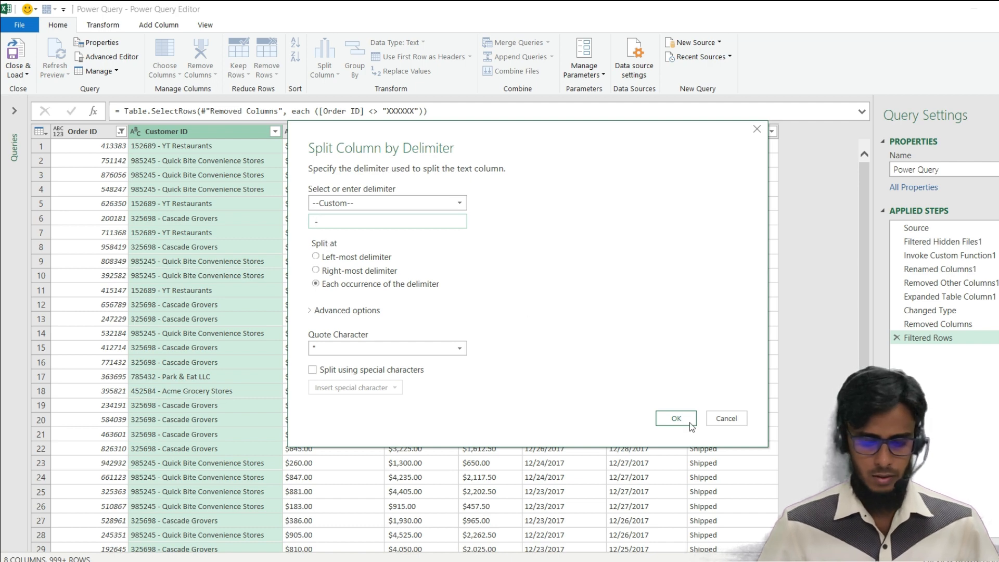
{"action": "left_click", "coordinate": [664, 418]}
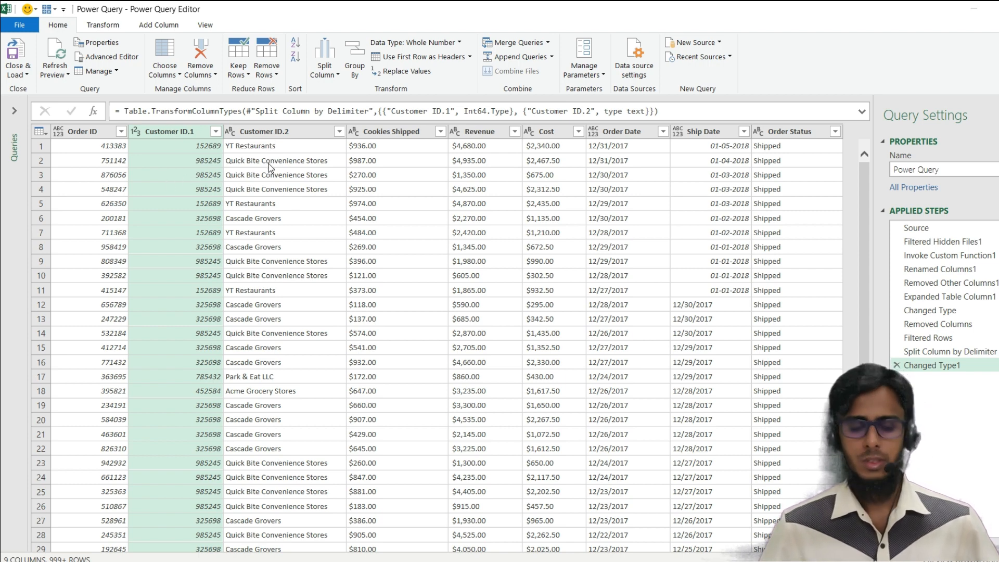
Rename the Customer ID.1 column as Customer ID
{"action": "double_click", "coordinate": [180, 132]}
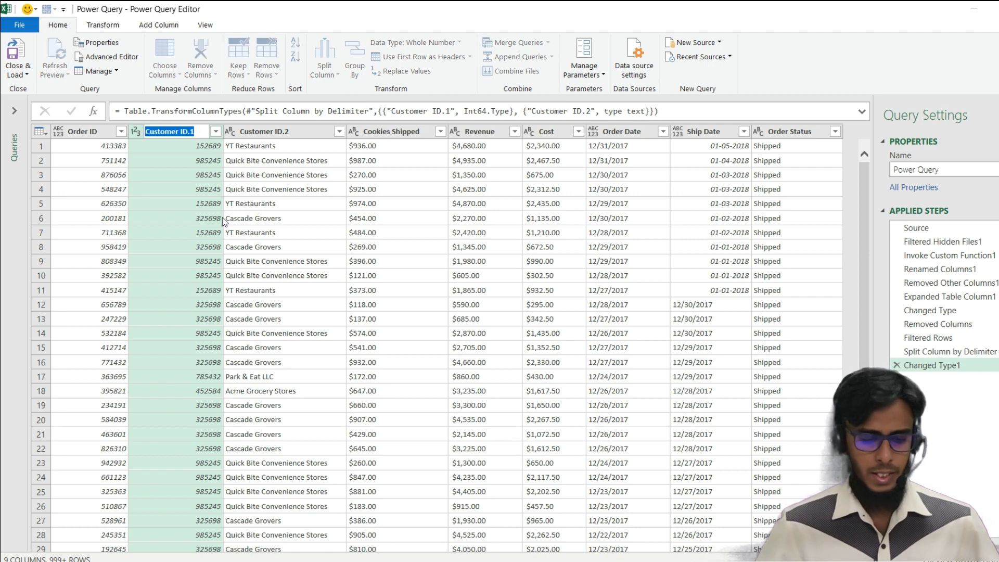
{"action": "key", "text": "End"}
{"action": "key", "text": "BackSpace"}
{"action": "key", "text": "BackSpace"}
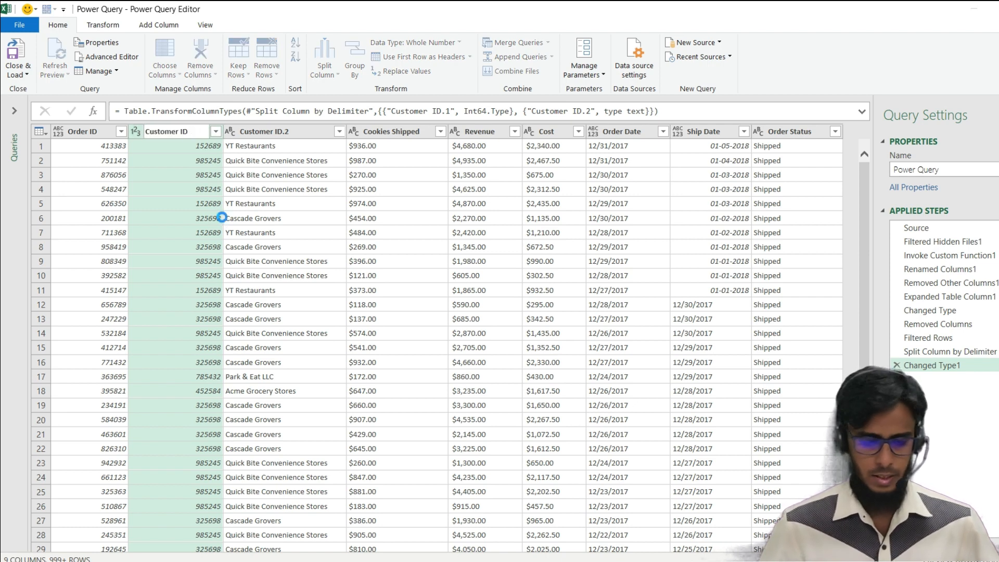
{"action": "key", "text": "Return"}
Rename the Customer ID.2 column as Customer Name
{"action": "double_click", "coordinate": [321, 129]}
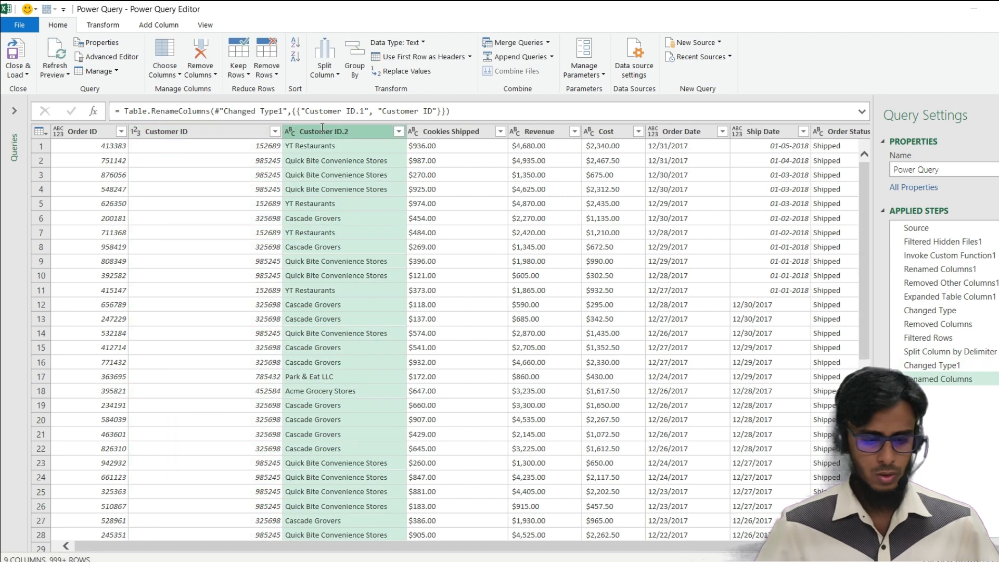
{"action": "key", "text": "End"}
{"action": "key", "text": "BackSpace"}
{"action": "key", "text": "BackSpace"}
{"action": "key", "text": "BackSpace"}
{"action": "key", "text": "BackSpace"}
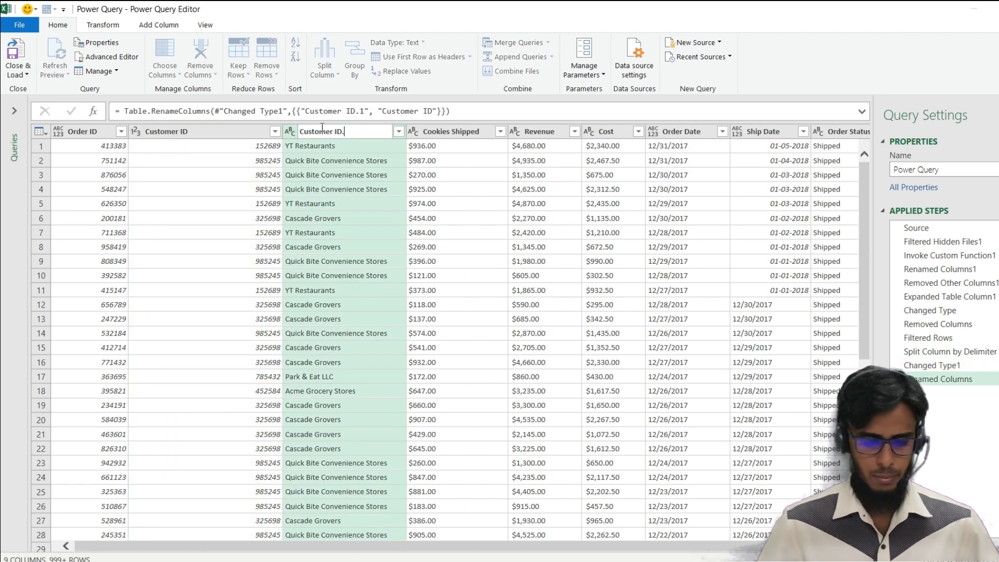
{"action": "type", "text": "M"}
{"action": "key", "text": "BackSpace"}
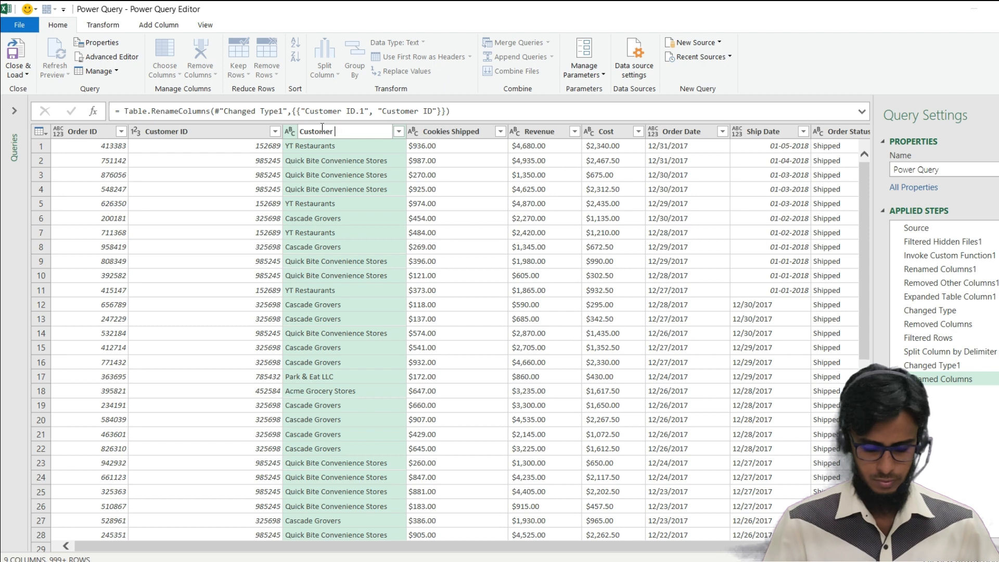
{"action": "type", "text": "Name"}
{"action": "key", "text": "Return"}
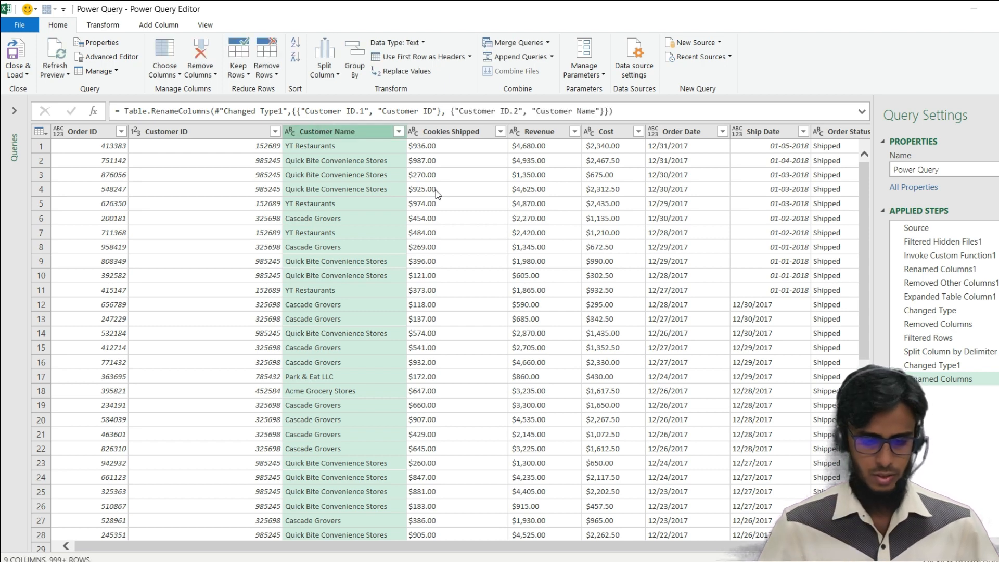
{"action": "scroll", "coordinate": [435, 189], "scroll_direction": "right", "scroll_amount": 2}
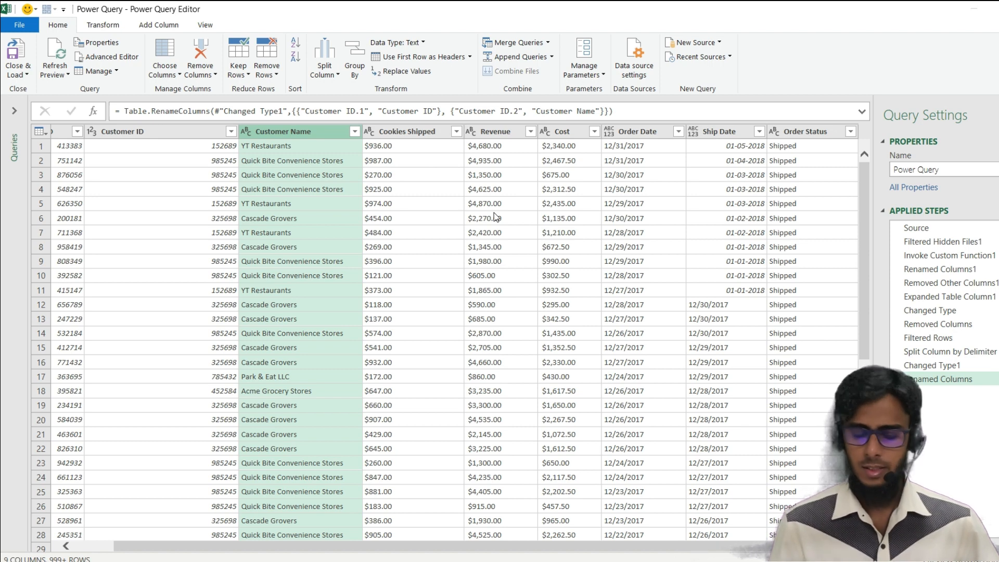
{"action": "left_click", "coordinate": [501, 136]}
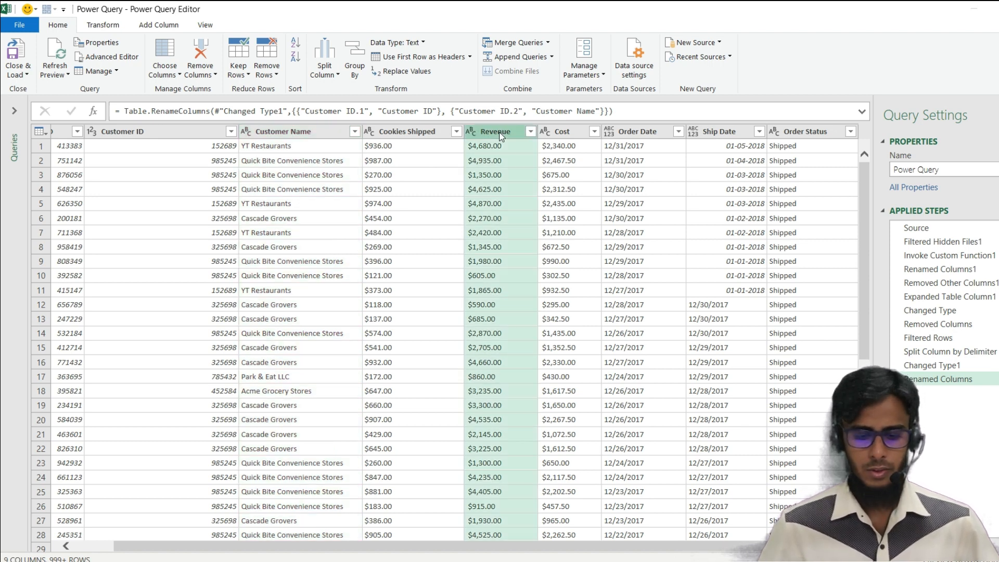
{"action": "left_click", "coordinate": [572, 135]}
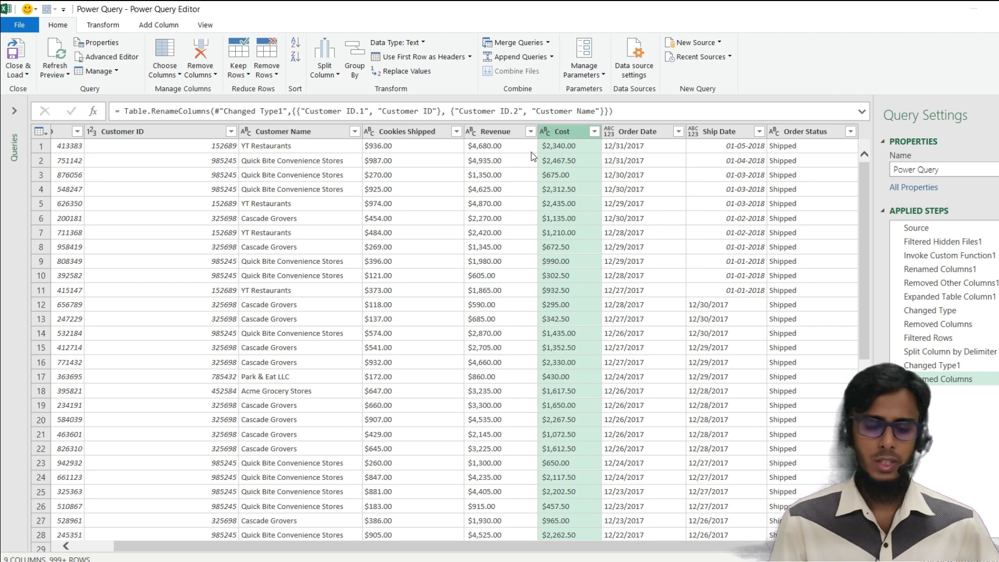
{"action": "left_click", "coordinate": [346, 190]}
{"action": "left_click", "coordinate": [159, 26]}
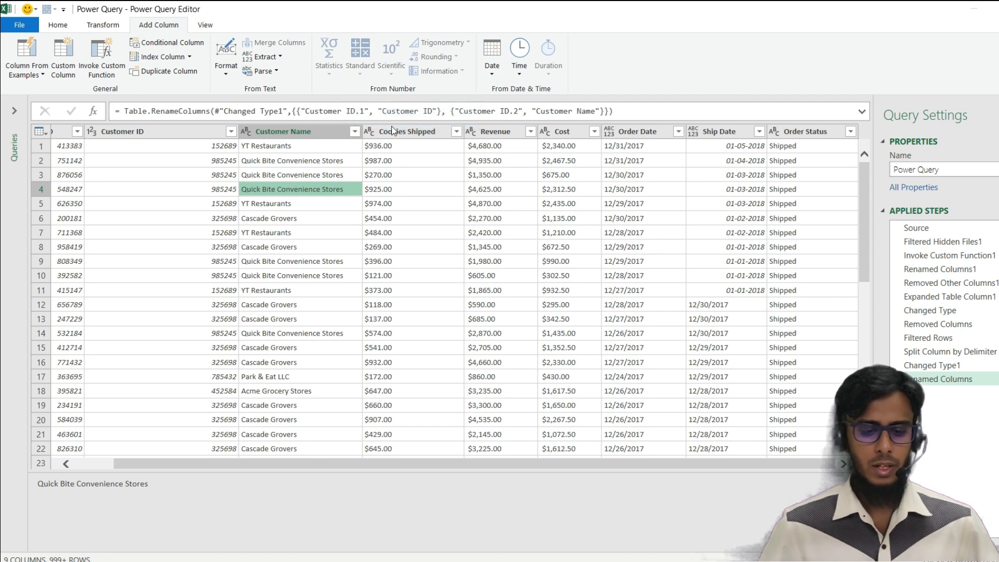
Replace the $ sign with nothing in the Revenue column
{"action": "left_click", "coordinate": [495, 132]}
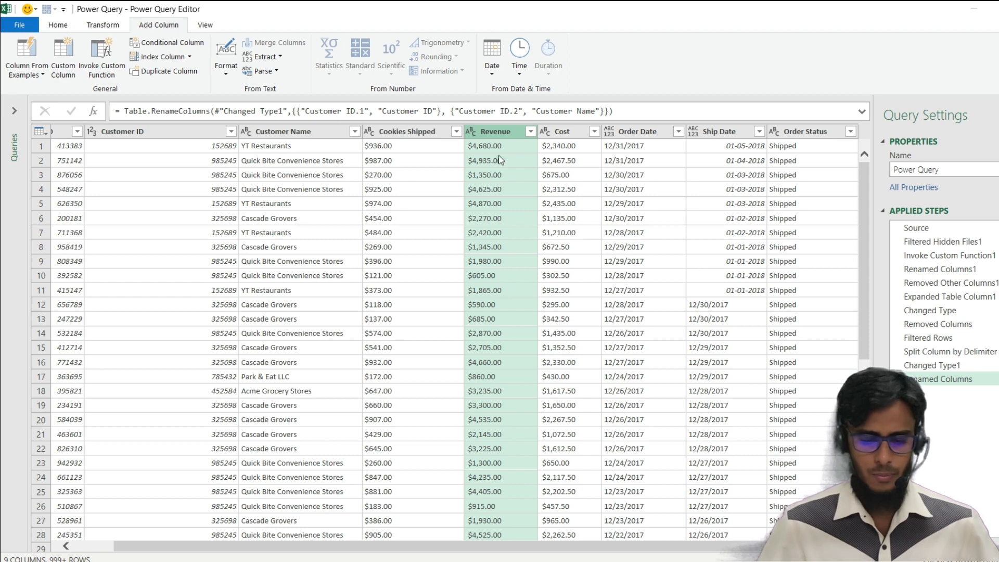
{"action": "right_click", "coordinate": [479, 131]}
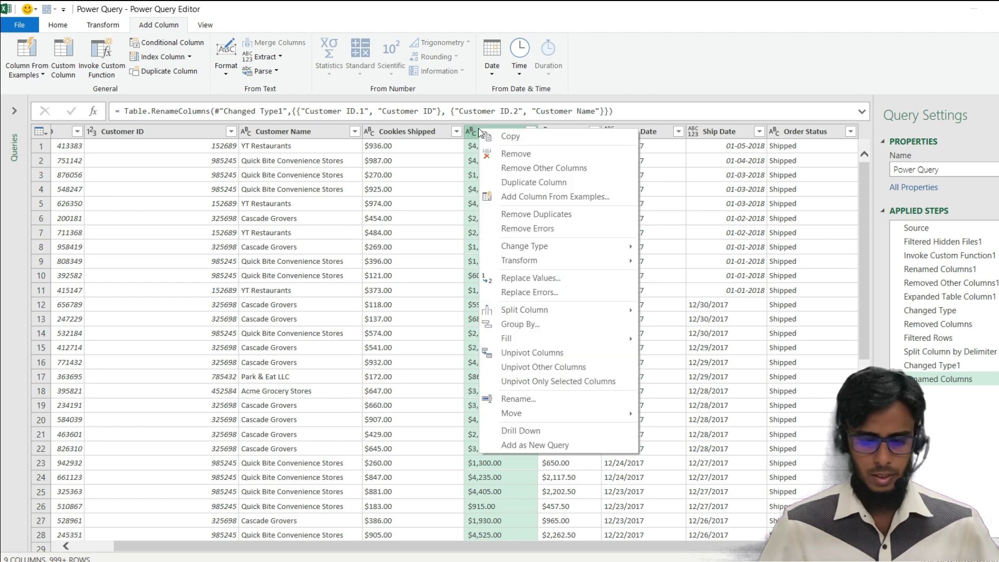
{"action": "left_click", "coordinate": [535, 278]}
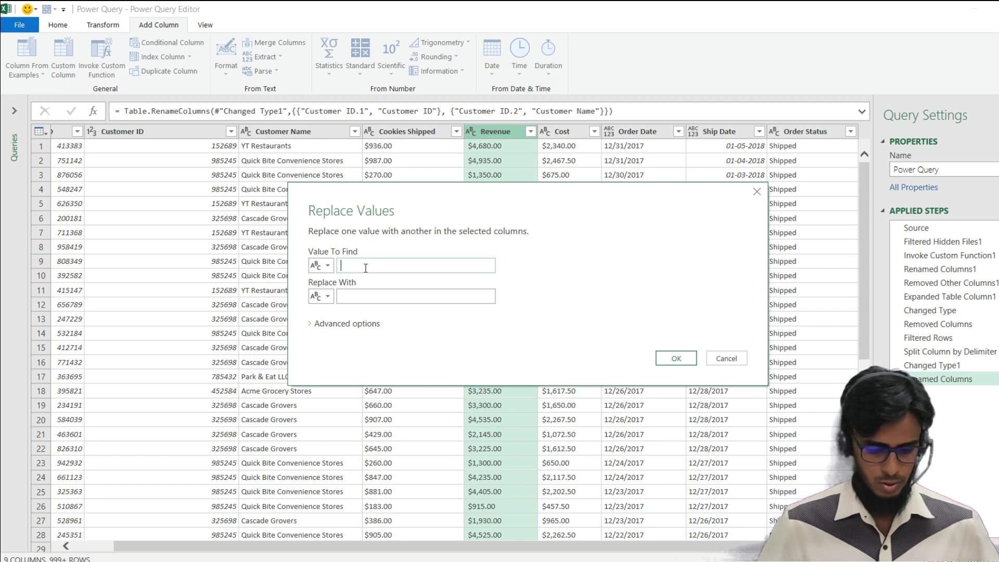
{"action": "type", "text": "$"}
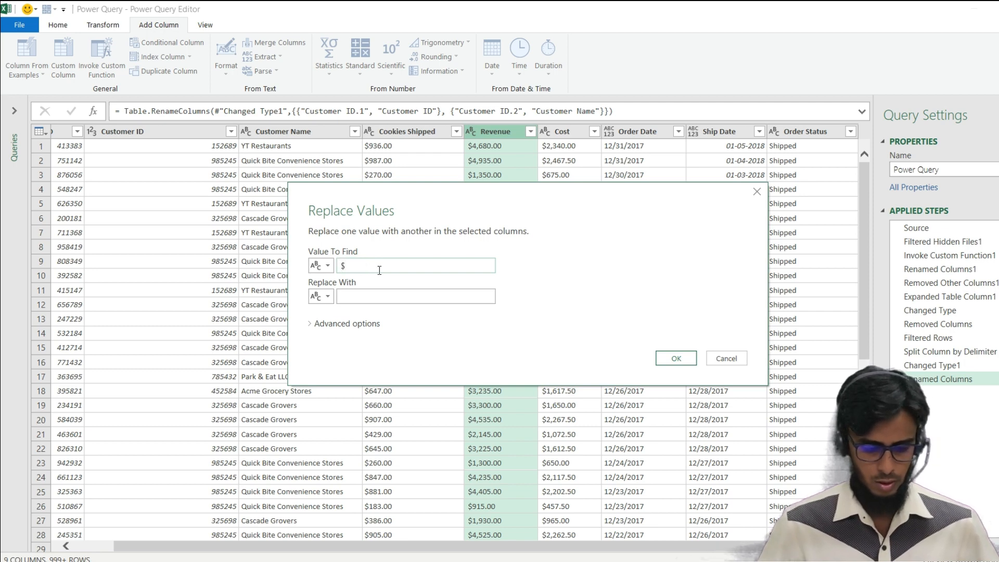
{"action": "left_click", "coordinate": [675, 358]}
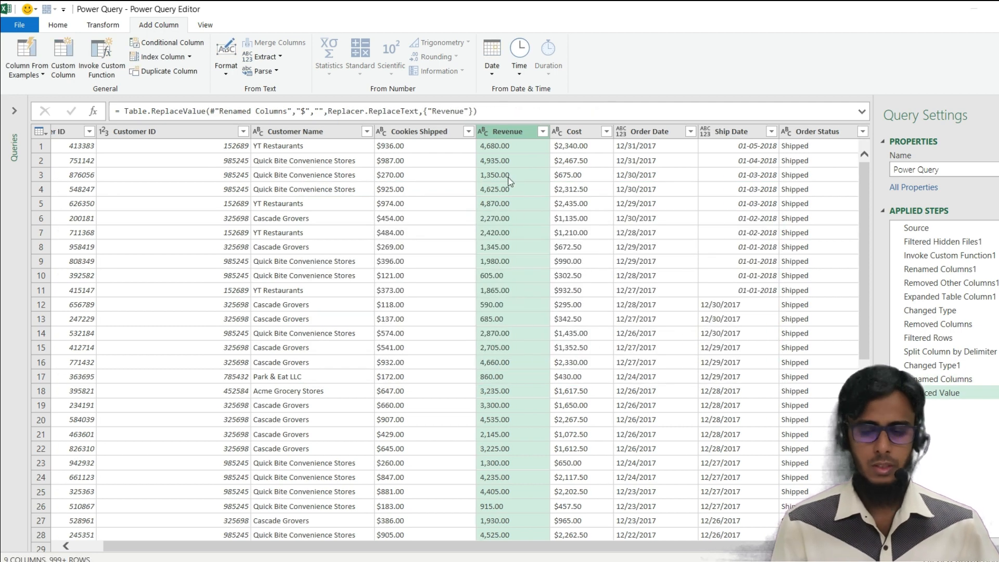
Replace the $ sign with nothing in the Cost column
{"action": "left_click", "coordinate": [577, 134]}
{"action": "right_click", "coordinate": [576, 134]}
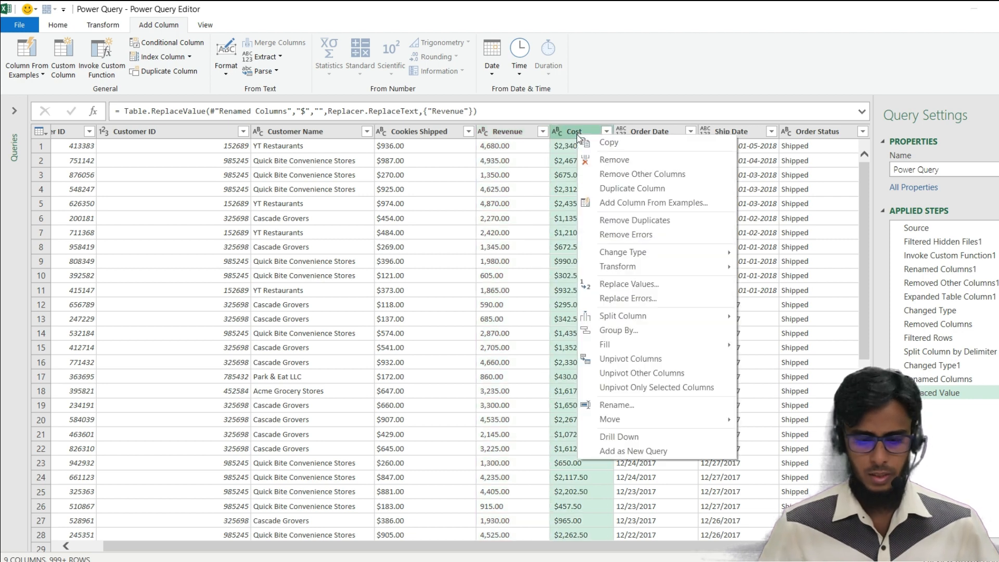
{"action": "left_click", "coordinate": [629, 284]}
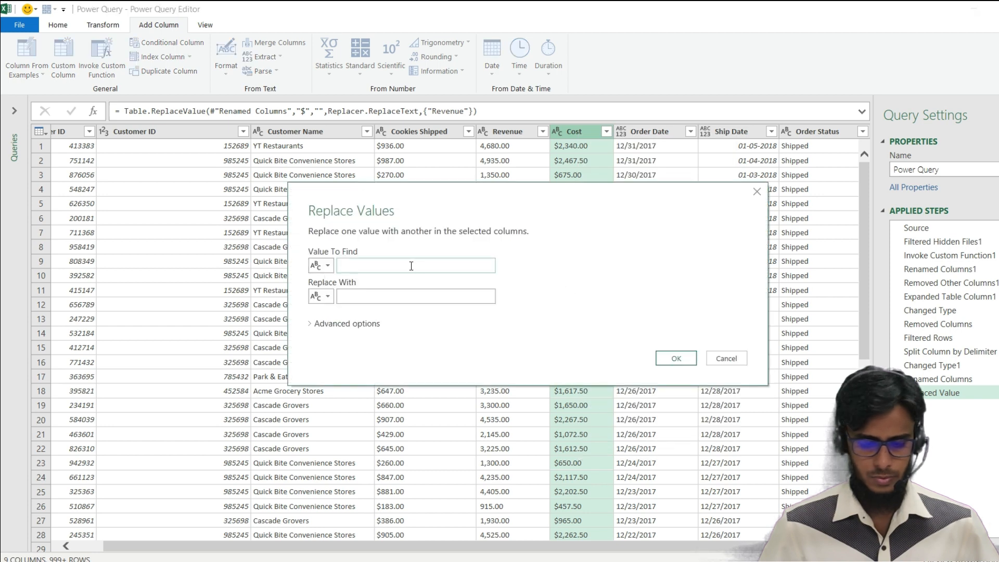
{"action": "type", "text": "$"}
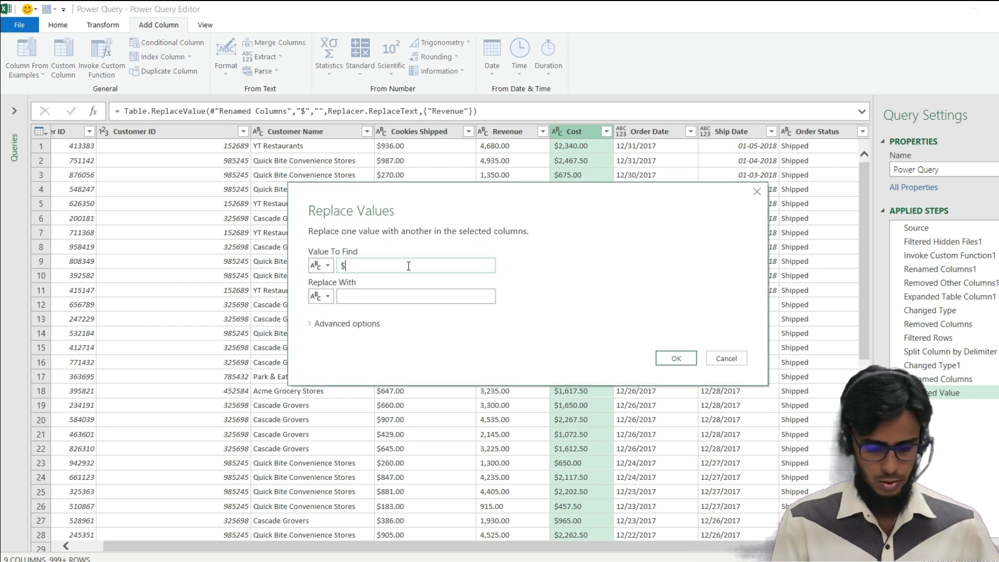
{"action": "left_click", "coordinate": [675, 359]}
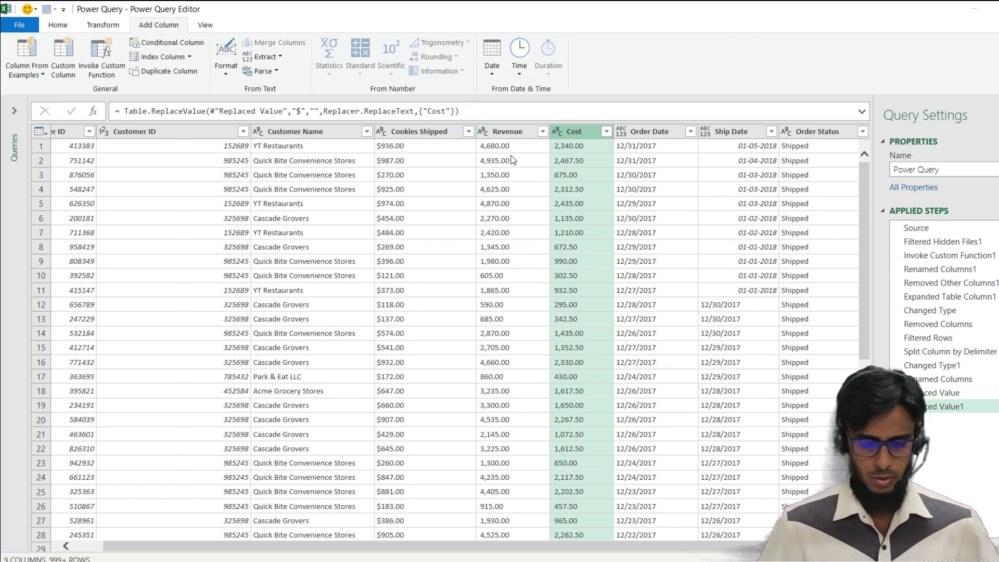
Change the data type of the Revenue and Cost columns to Currency
{"action": "left_click", "coordinate": [511, 138]}
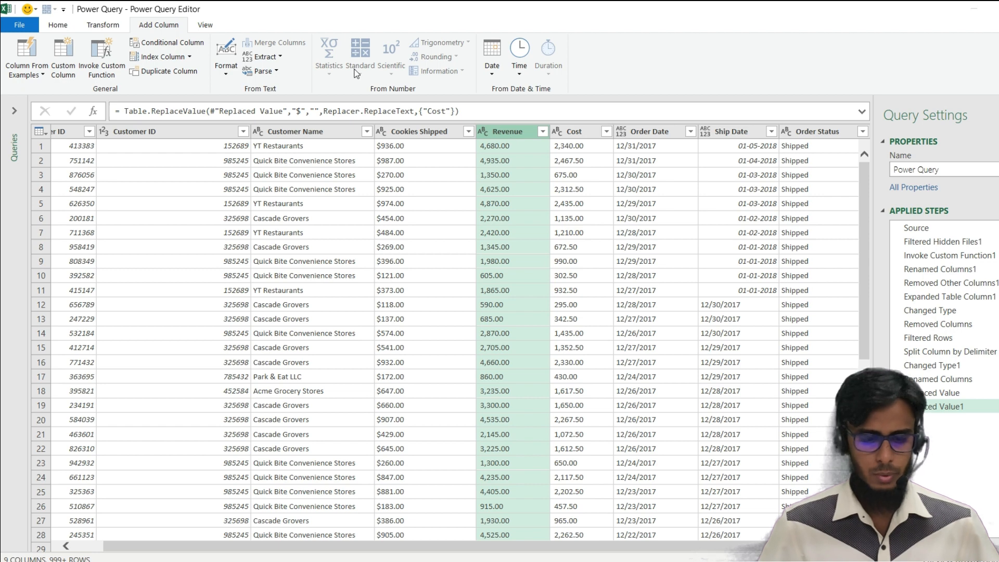
{"action": "left_click", "coordinate": [482, 132]}
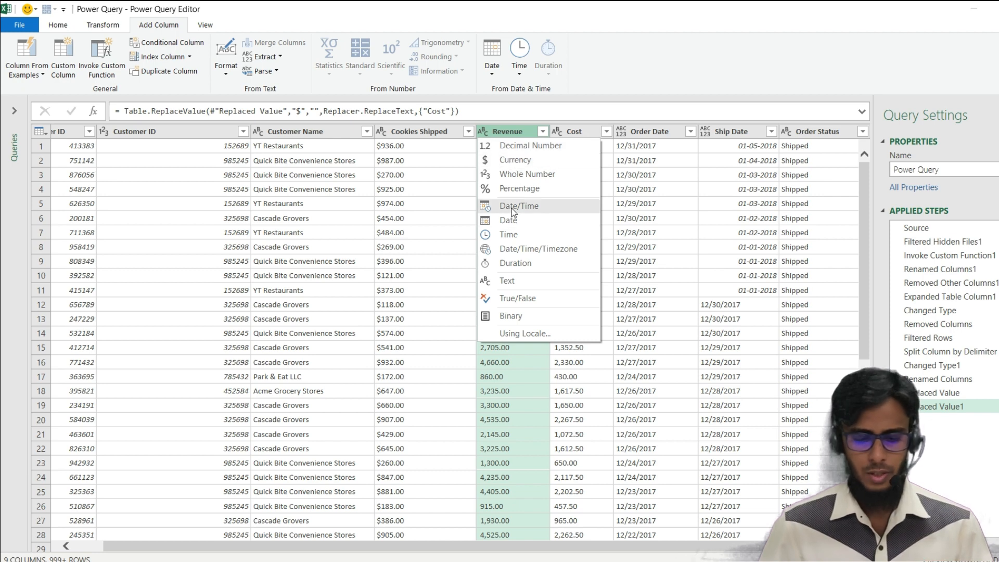
{"action": "left_click", "coordinate": [509, 161]}
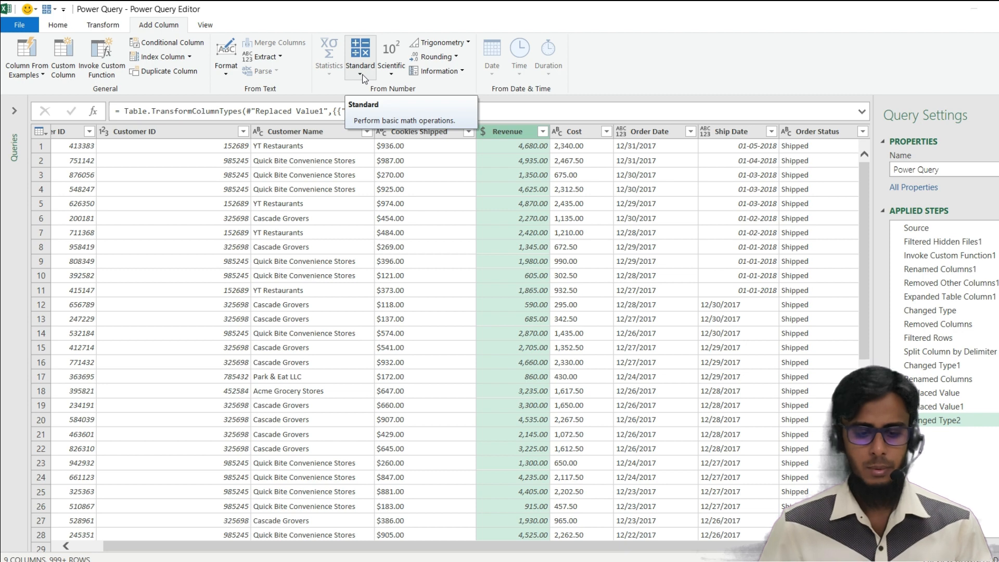
{"action": "left_click", "coordinate": [572, 133]}
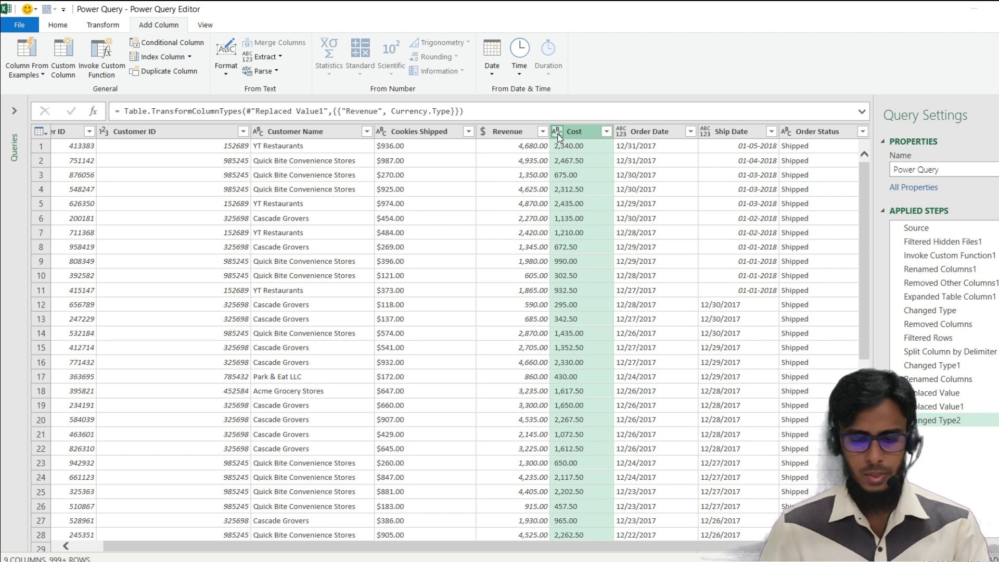
{"action": "left_click", "coordinate": [557, 133]}
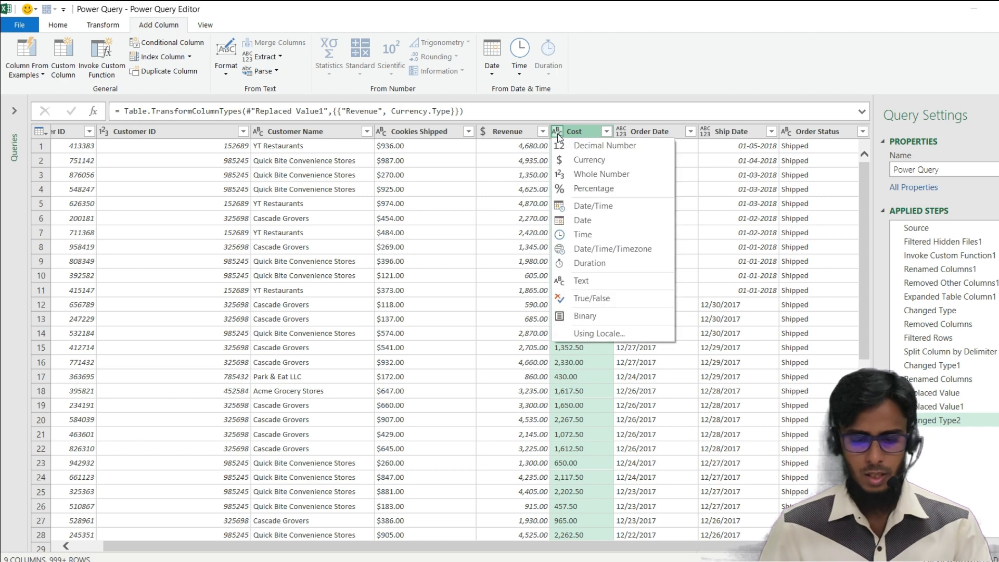
{"action": "left_click", "coordinate": [588, 160]}
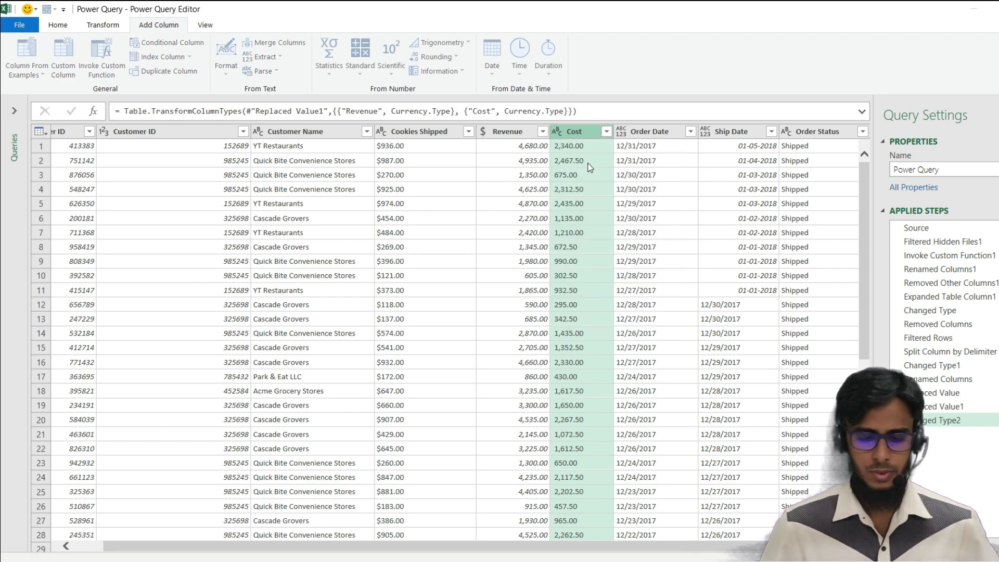
Add a column that subtracts Cost from Revenue and name it Profit
{"action": "left_click", "coordinate": [507, 131]}
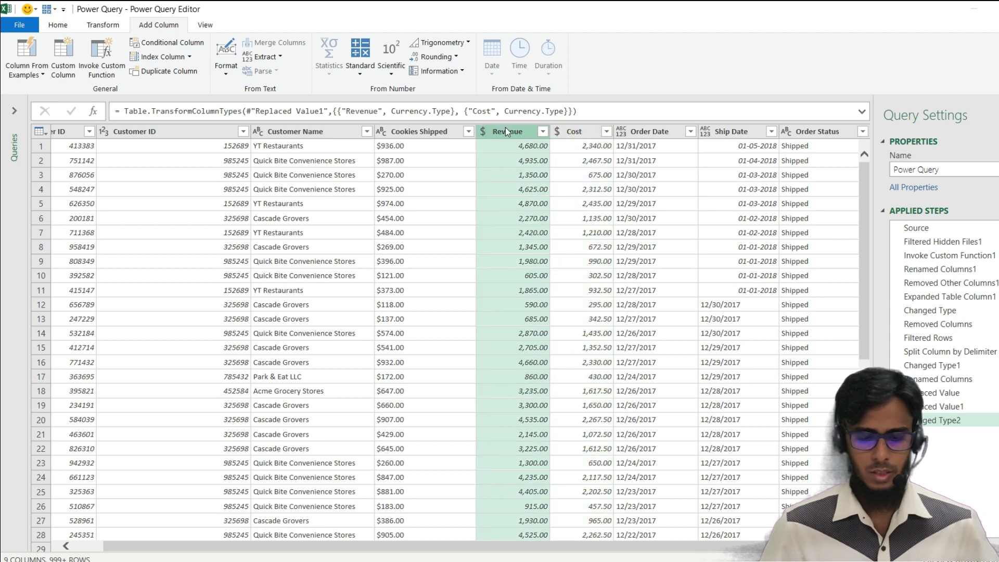
{"action": "left_click", "coordinate": [579, 133], "text": "ctrl"}
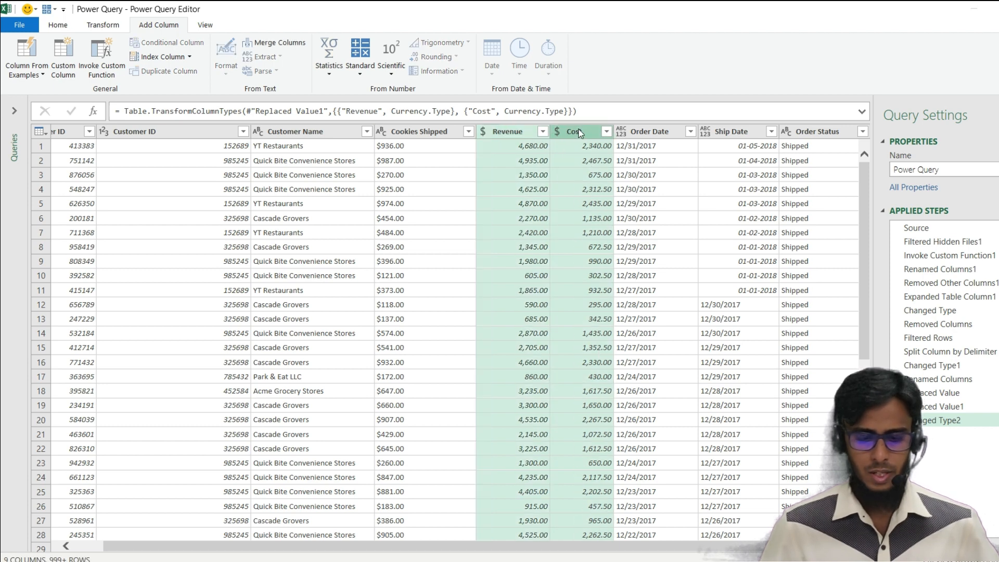
{"action": "left_click", "coordinate": [361, 68]}
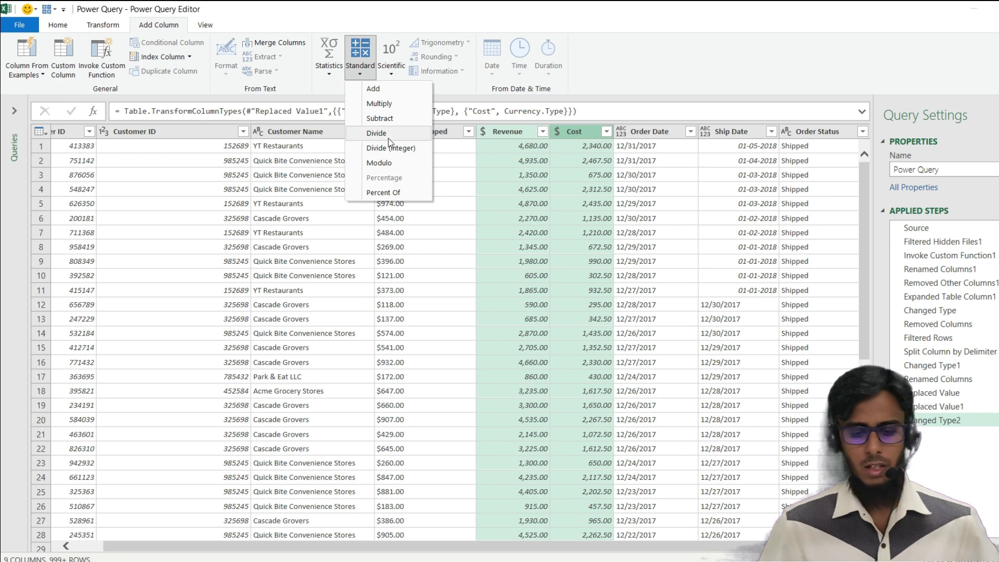
{"action": "left_click", "coordinate": [391, 123]}
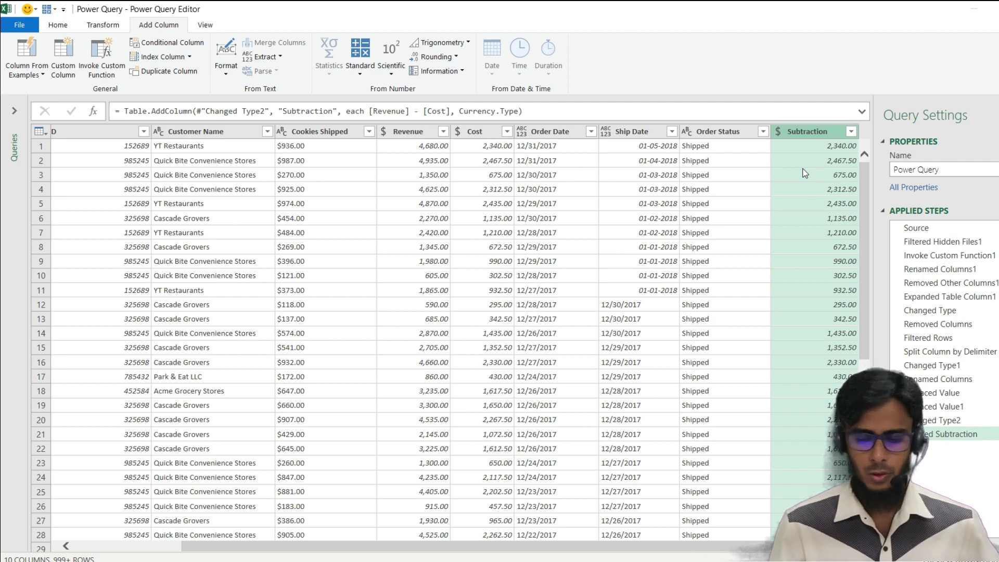
{"action": "double_click", "coordinate": [818, 129]}
{"action": "type", "text": "Profit"}
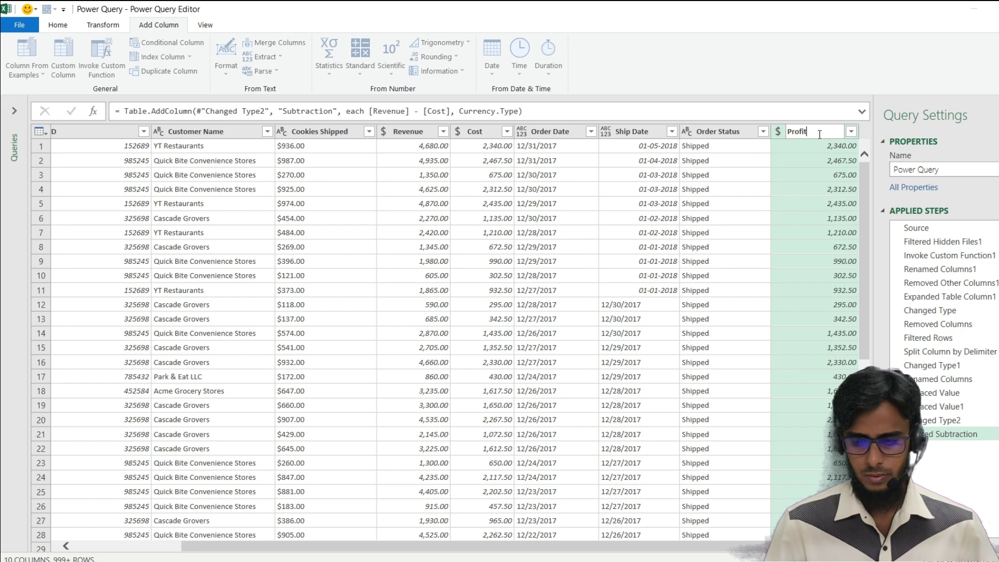
{"action": "key", "text": "Return"}
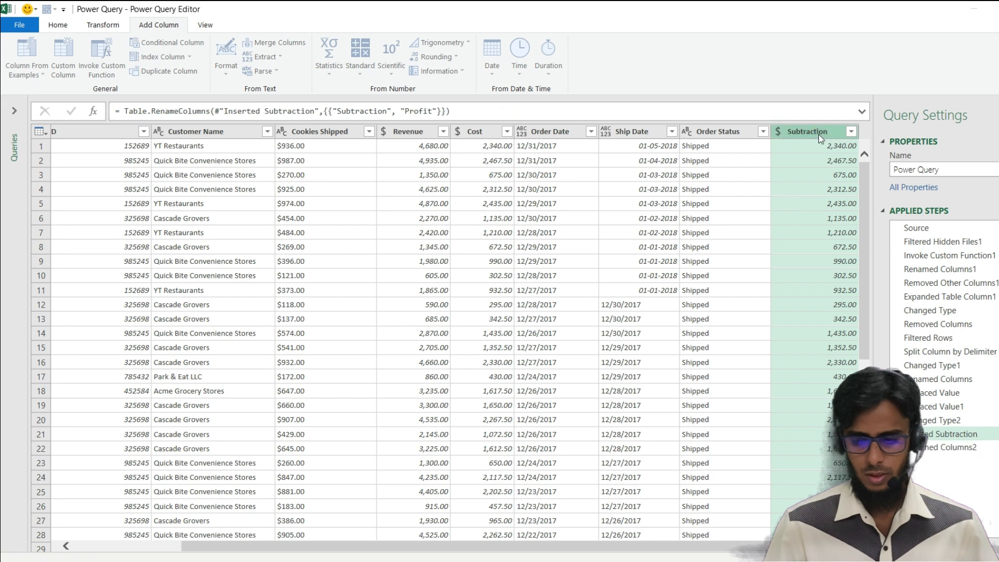
Close the query editor and load the cleaned orders query into the workbook as a table
{"action": "scroll", "coordinate": [610, 229], "scroll_direction": "left", "scroll_amount": 3}
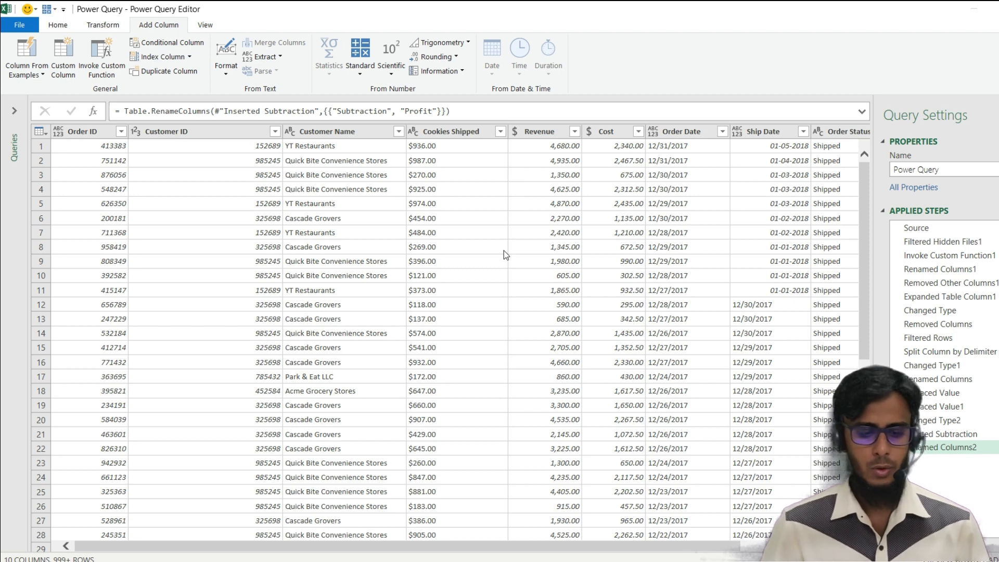
{"action": "scroll", "coordinate": [503, 251], "scroll_direction": "right", "scroll_amount": 3}
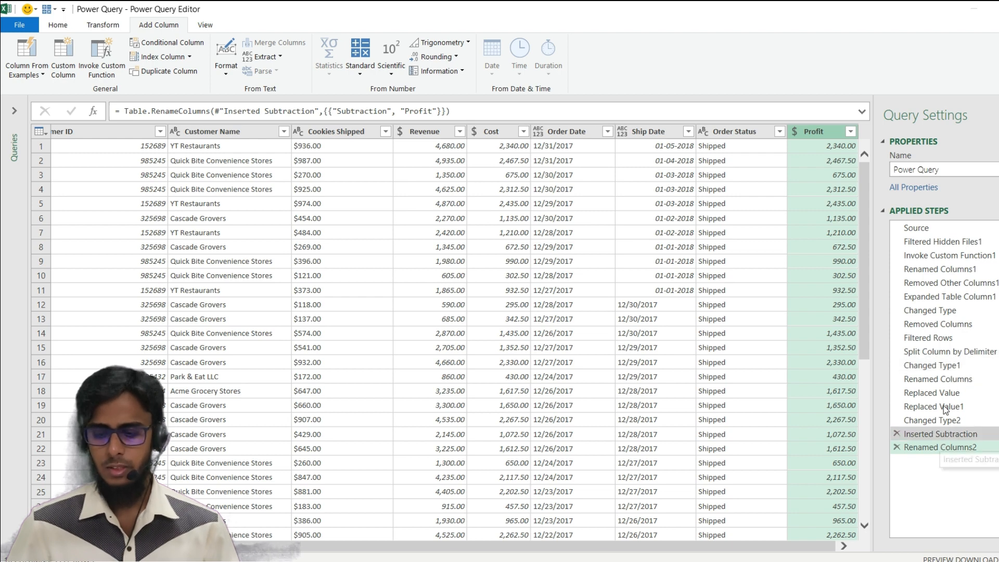
{"action": "scroll", "coordinate": [686, 364], "scroll_direction": "left", "scroll_amount": 3}
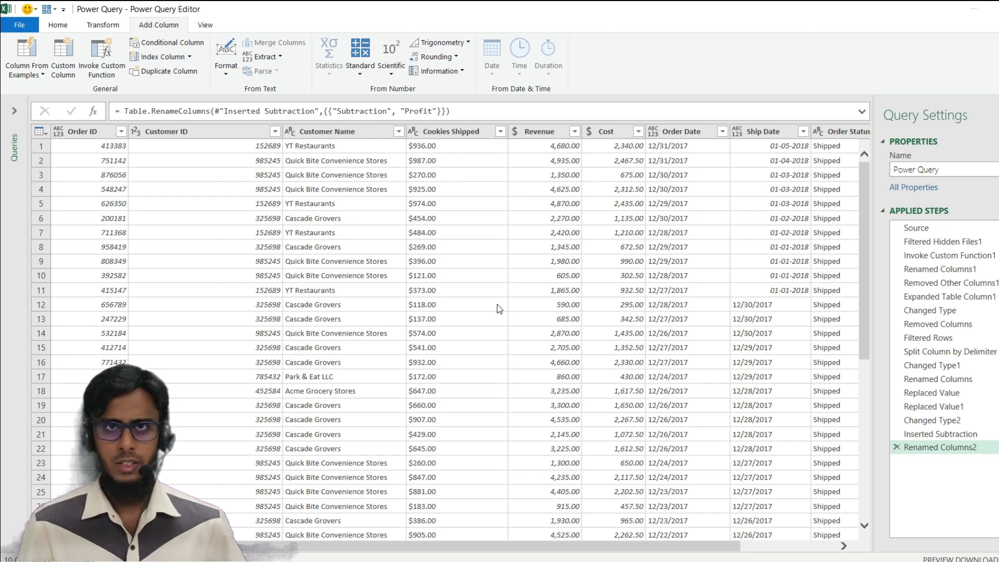
{"action": "left_click", "coordinate": [60, 26]}
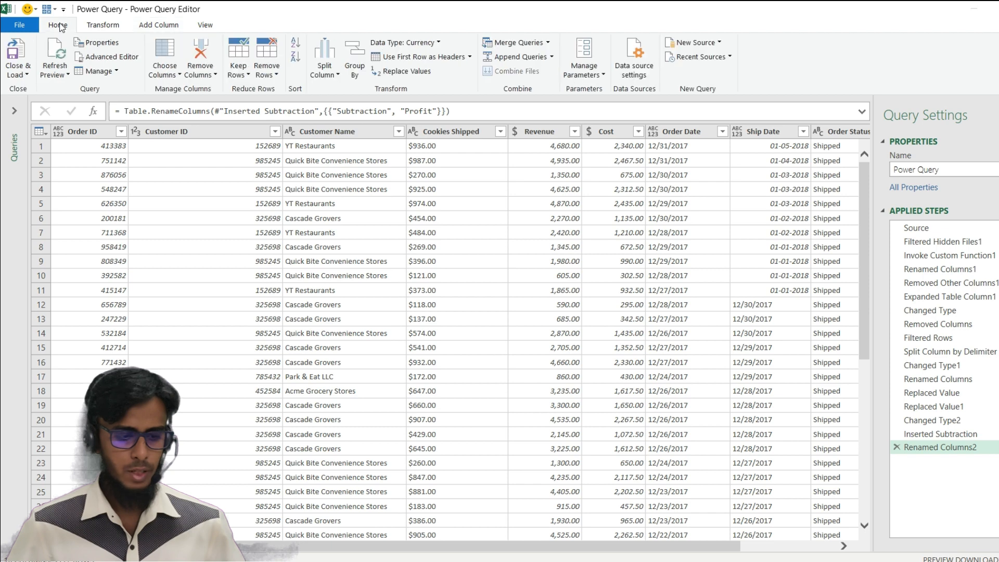
{"action": "left_click", "coordinate": [18, 68]}
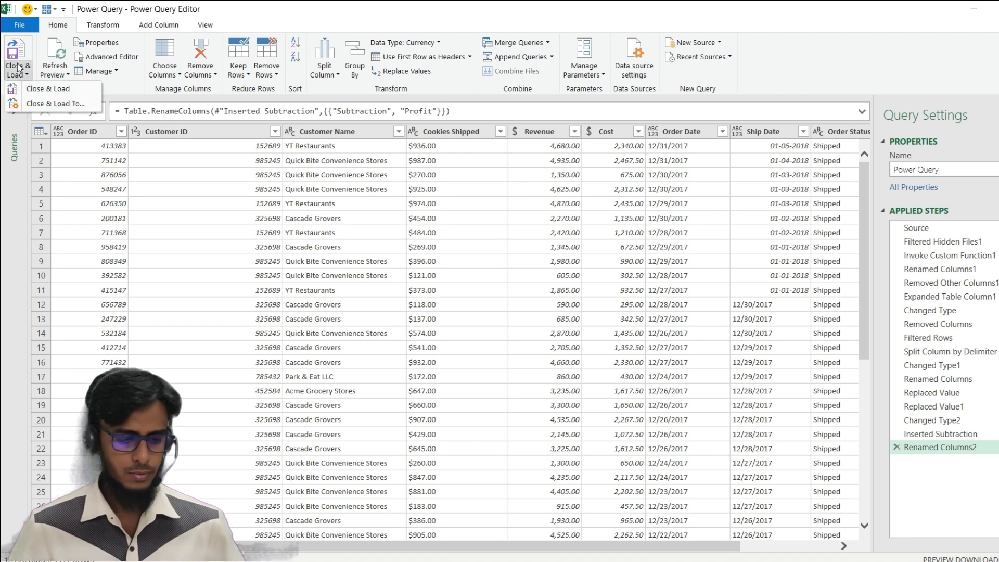
{"action": "left_click", "coordinate": [42, 89]}
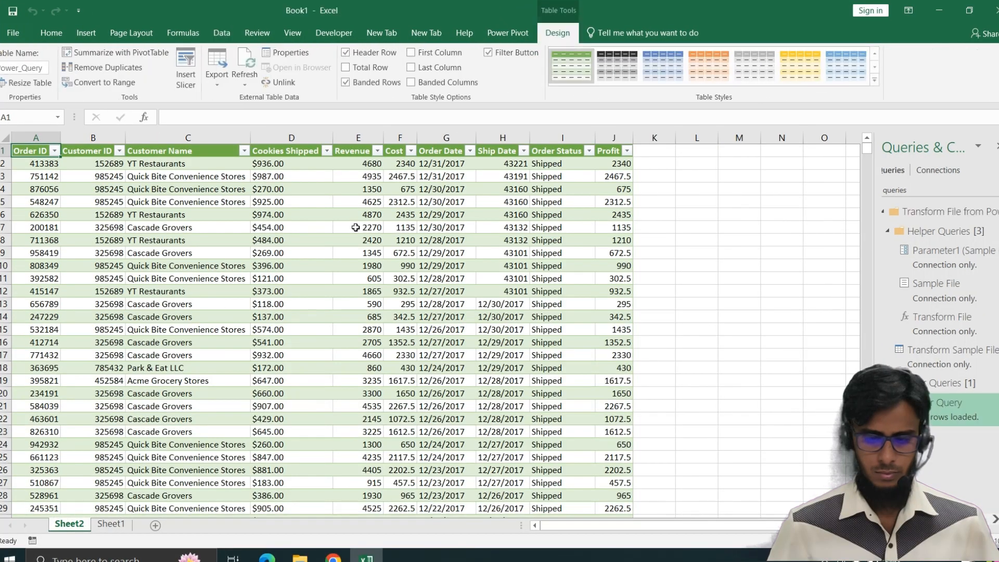
Close the Queries & Connections pane beside the loaded orders table
{"action": "left_click", "coordinate": [470, 259]}
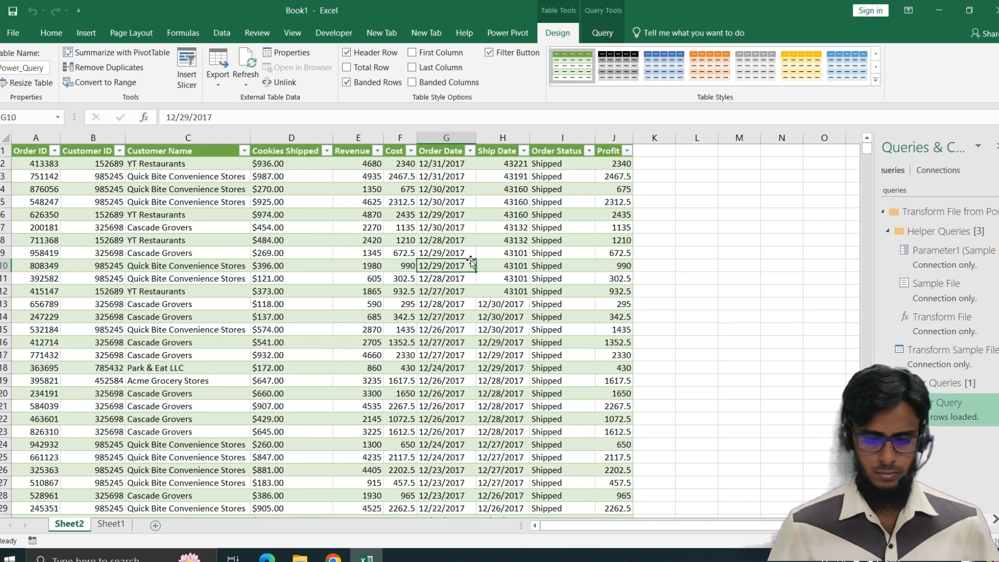
{"action": "left_click", "coordinate": [546, 236]}
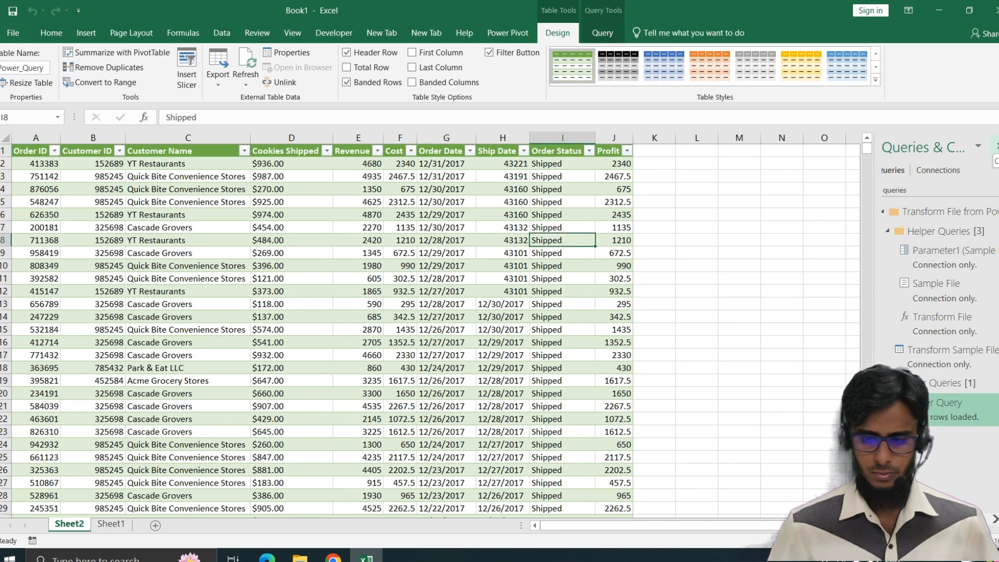
{"action": "left_click", "coordinate": [995, 147]}
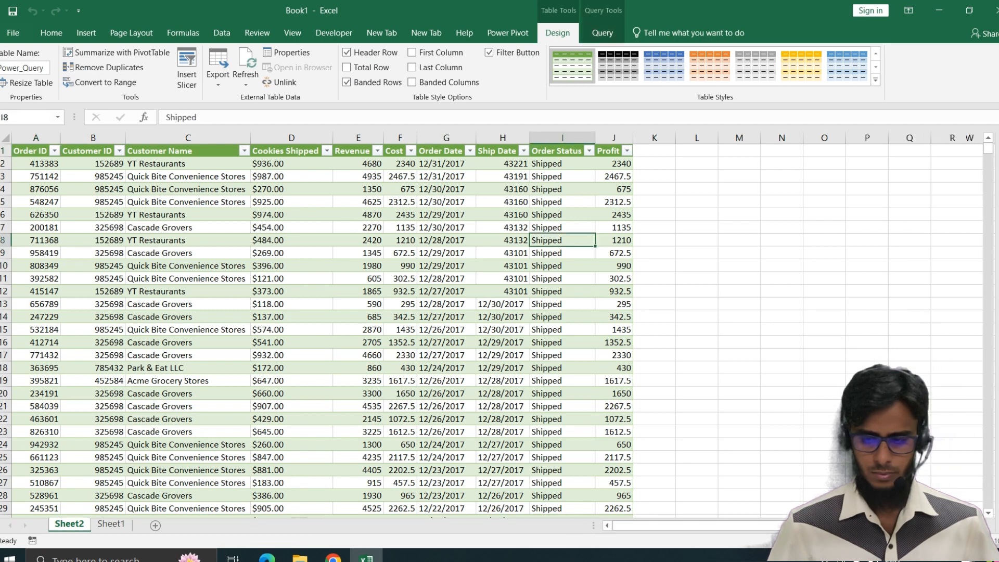
{"action": "left_click", "coordinate": [592, 206]}
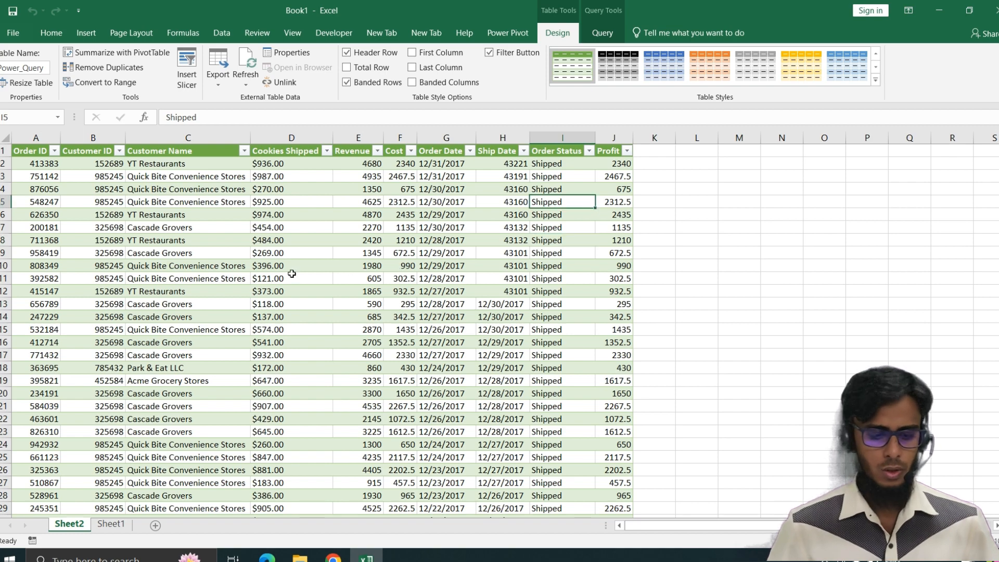
{"action": "scroll", "coordinate": [292, 269], "scroll_direction": "down", "scroll_amount": 1}
{"action": "scroll", "coordinate": [291, 269], "scroll_direction": "up", "scroll_amount": 1}
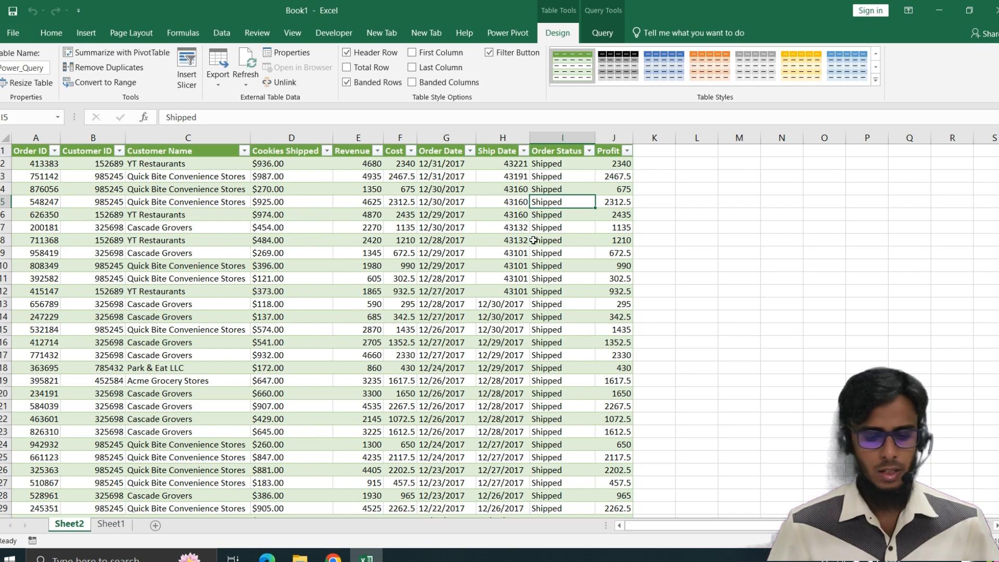
{"action": "scroll", "coordinate": [534, 240], "scroll_direction": "down", "scroll_amount": 3}
{"action": "scroll", "coordinate": [533, 240], "scroll_direction": "up", "scroll_amount": 3}
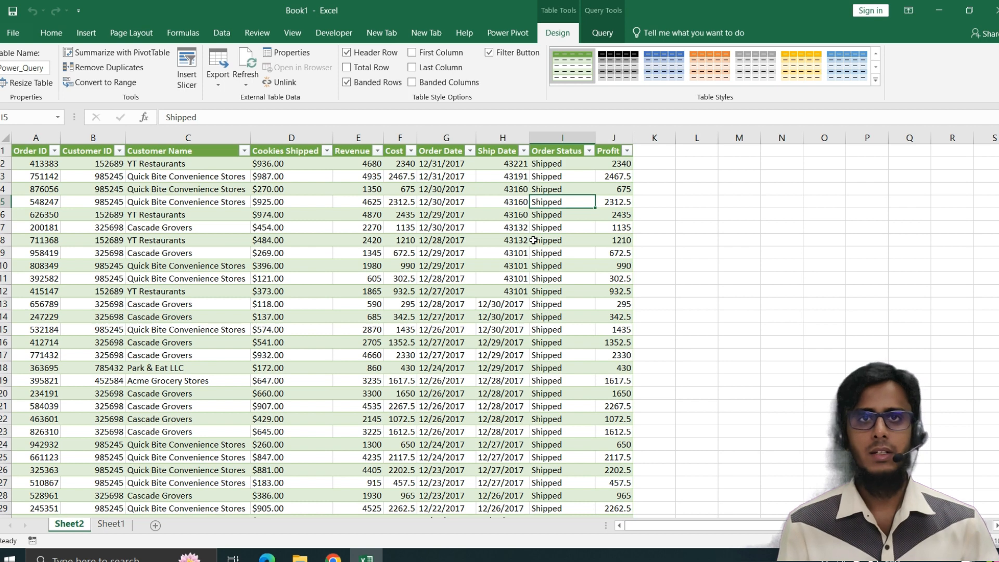